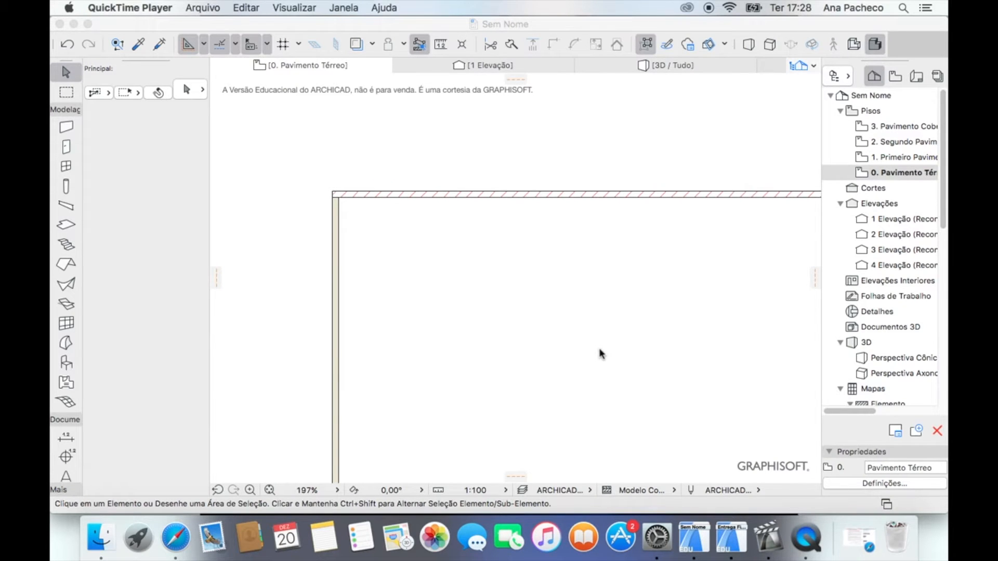
Examine the fill display override section in the model view options, then close the options without changes
click(600, 354)
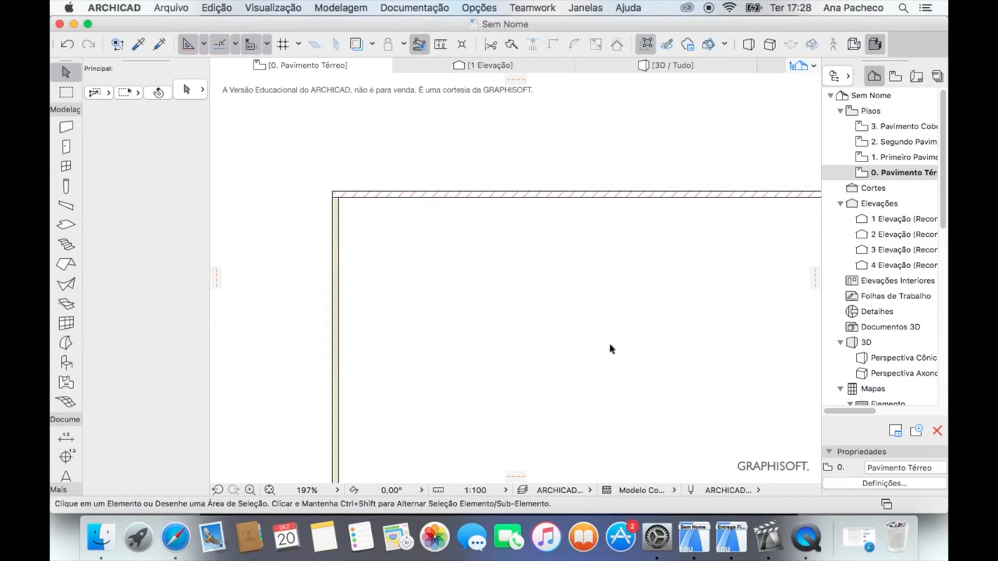
click(419, 8)
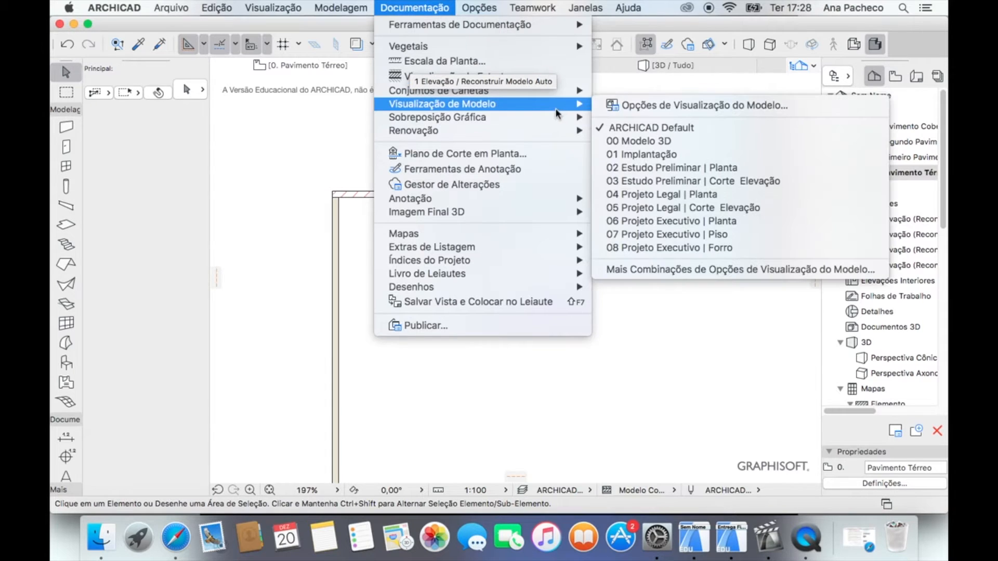
click(640, 106)
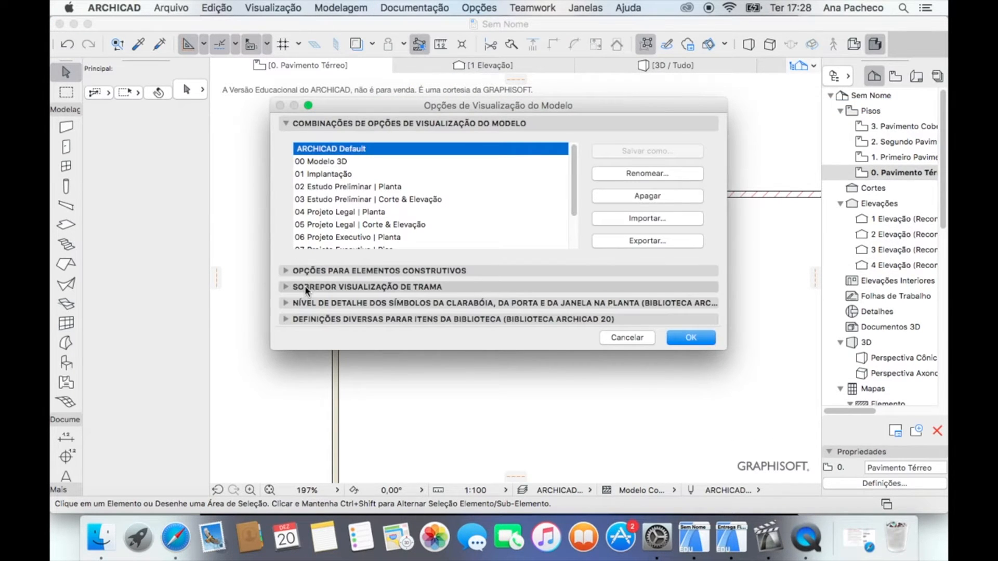
click(307, 288)
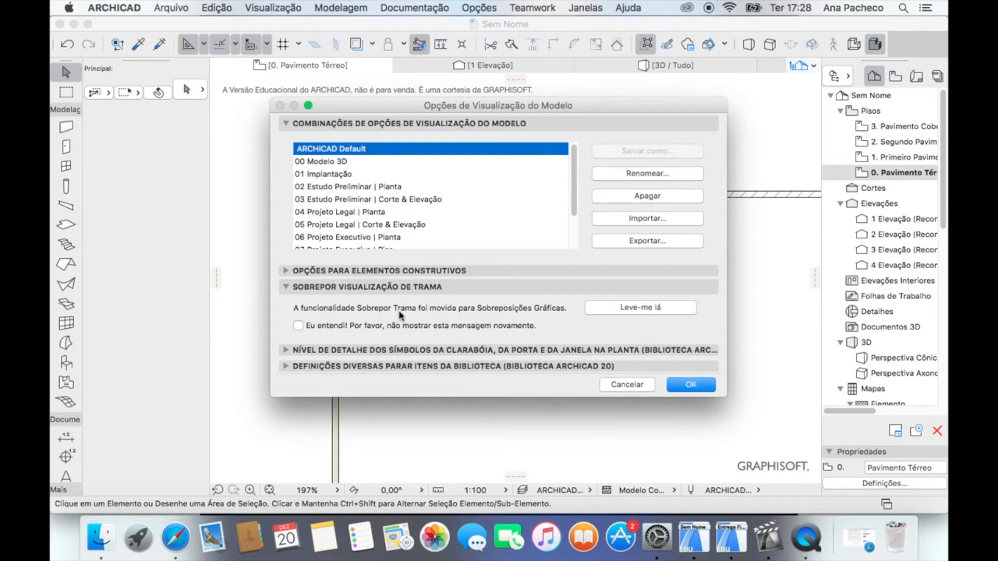
click(626, 385)
Examine the renovation filter options for 01 Planta do Existente and close them without changes
click(429, 6)
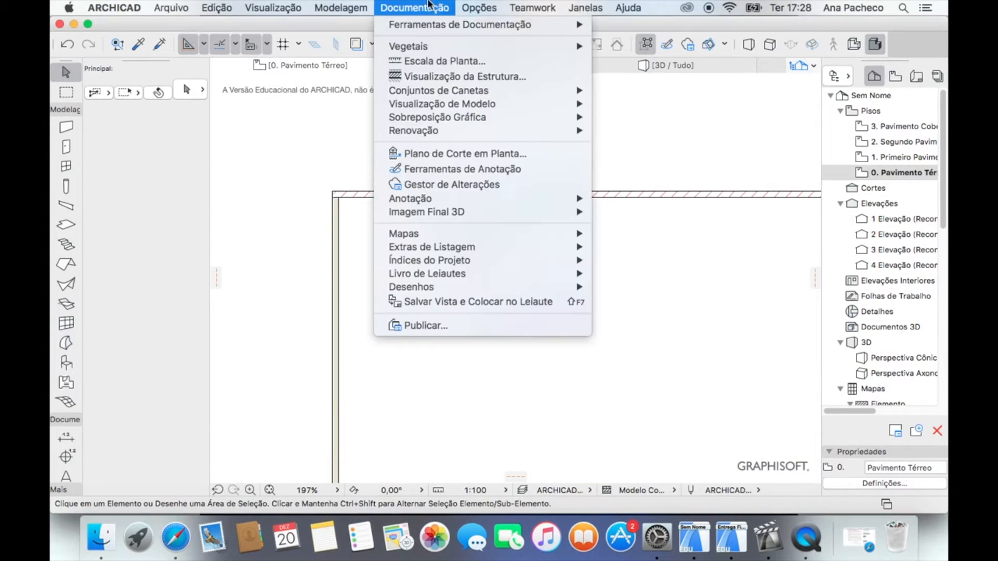
mouse_move(577, 130)
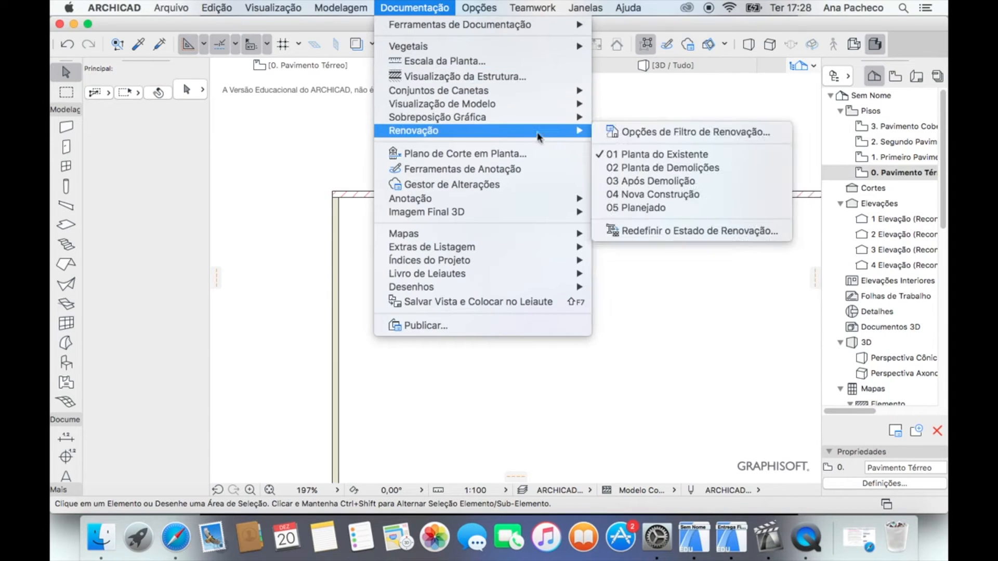
click(619, 134)
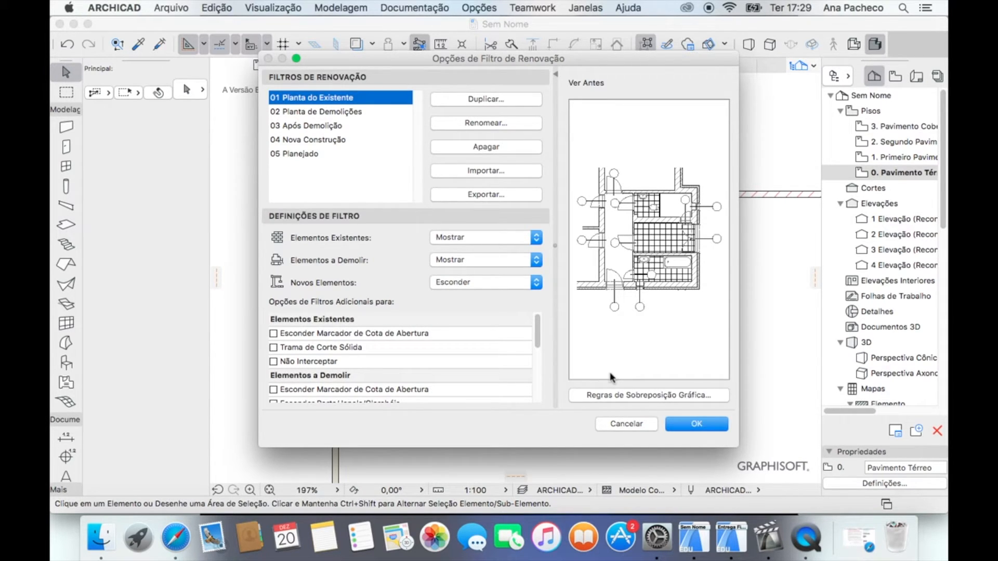
click(619, 425)
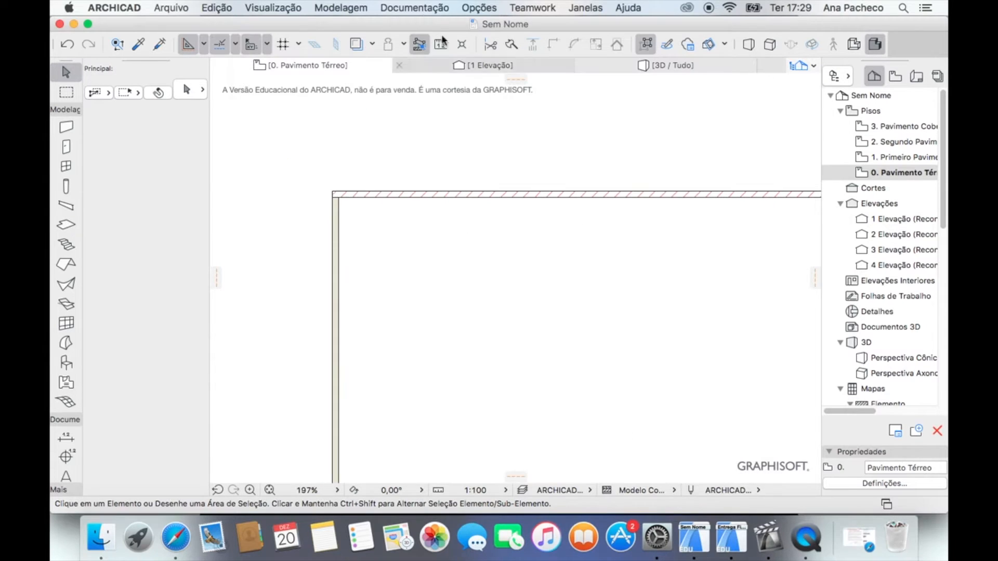
Apply the graphic override combination 02 Estudo Preliminar | Planta to the ground floor plan
click(415, 9)
mouse_move(544, 119)
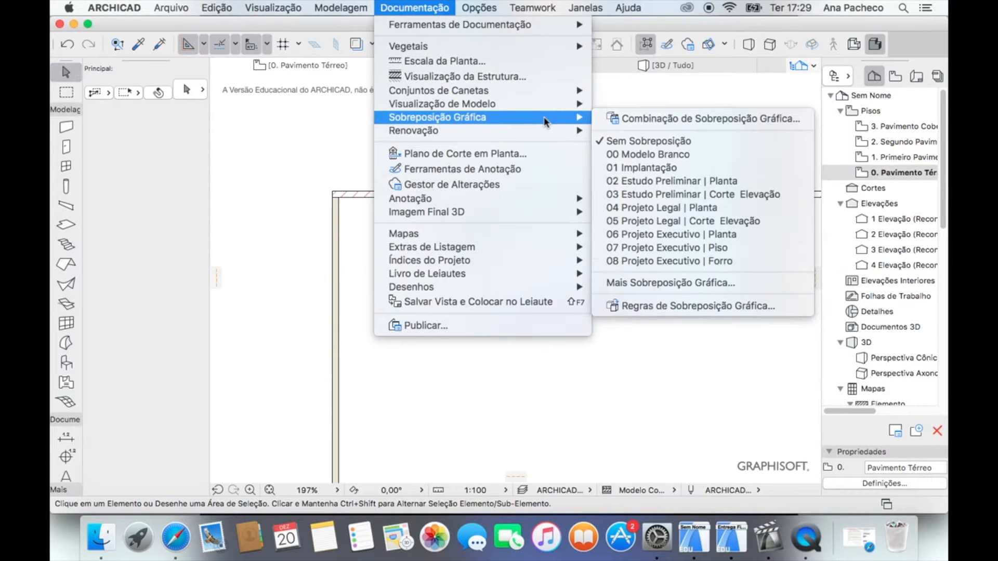
click(623, 119)
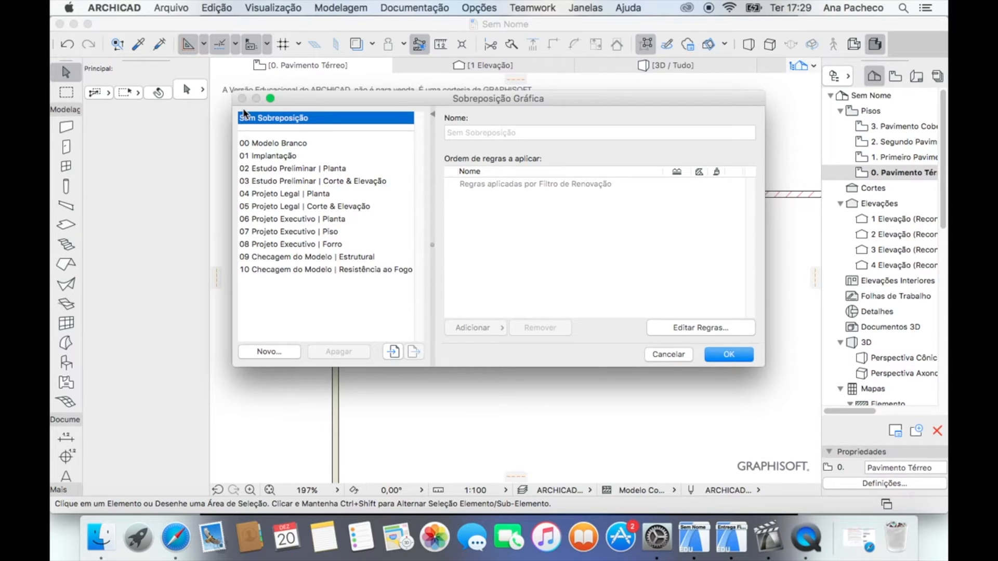
click(272, 118)
drag(575, 98, 385, 73)
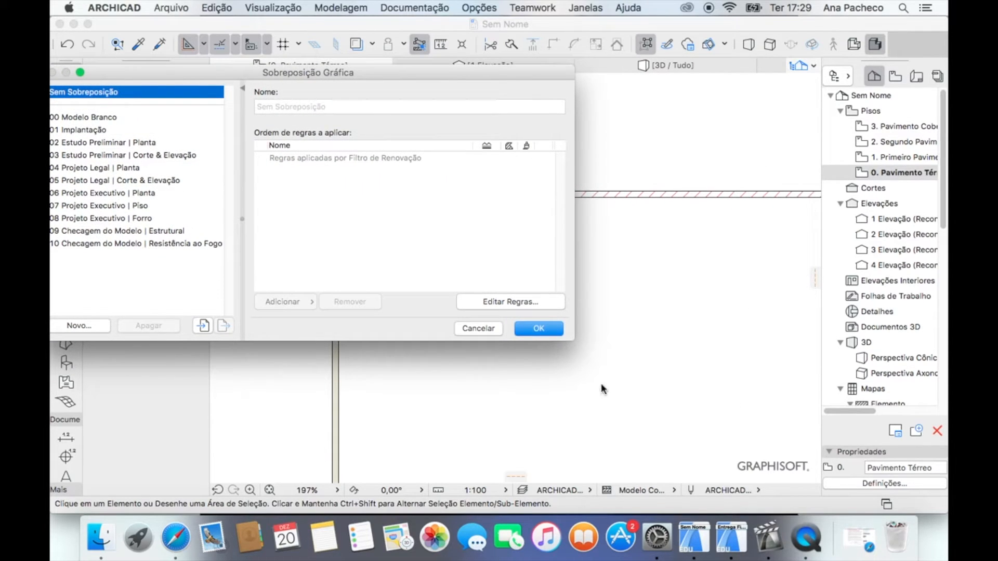
drag(441, 71, 639, 101)
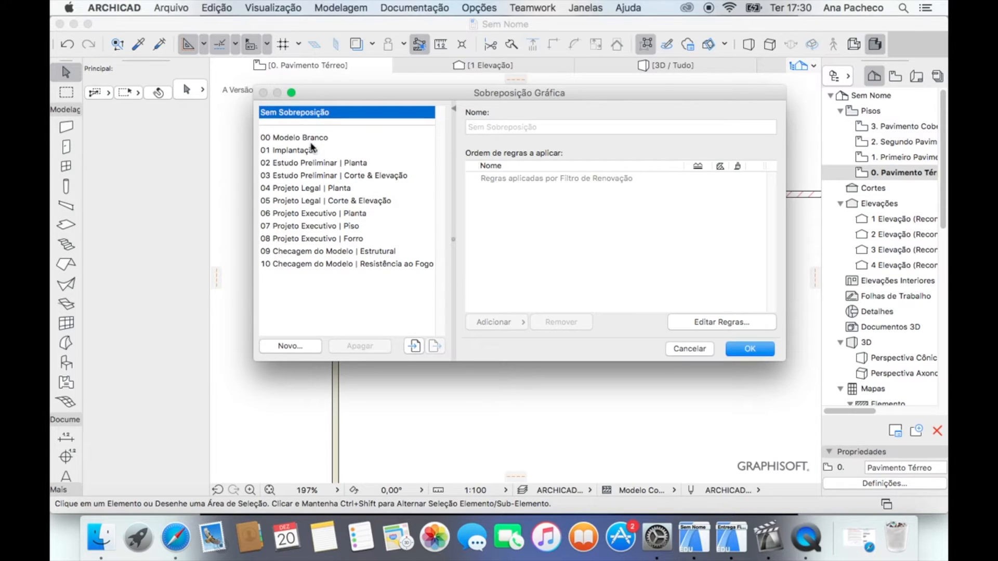
click(298, 166)
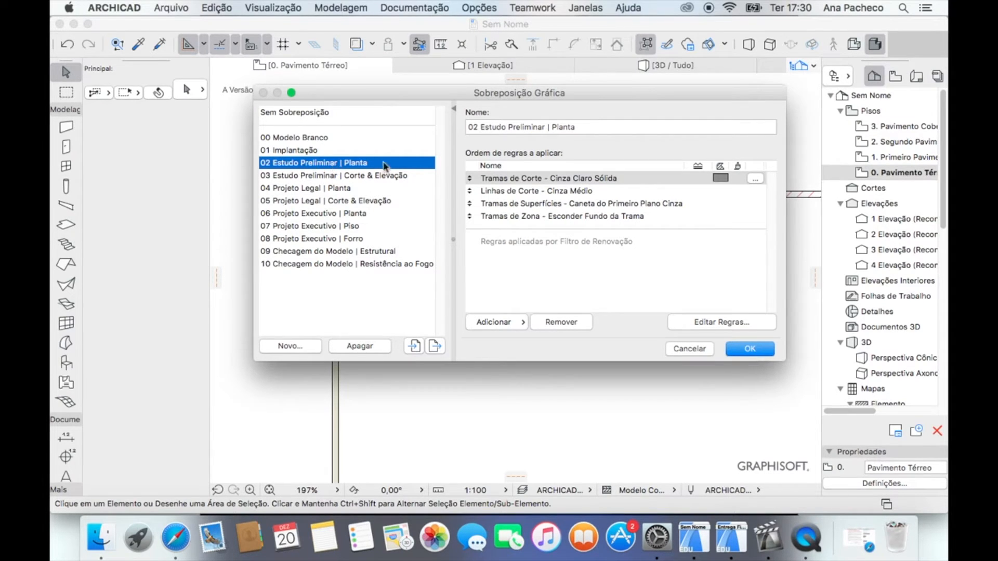
click(749, 348)
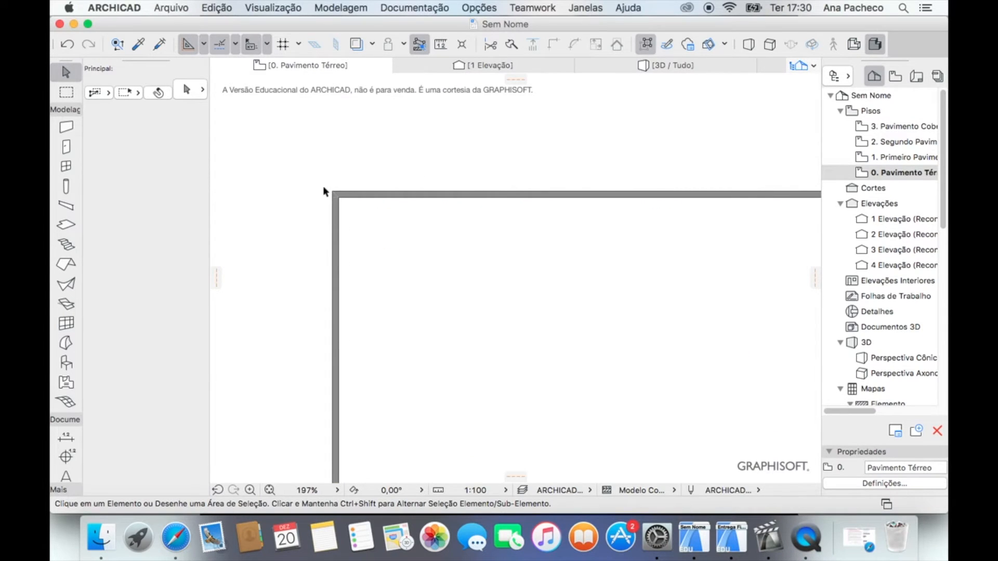
scroll(323, 188, down, 10)
scroll(324, 191, up, 6)
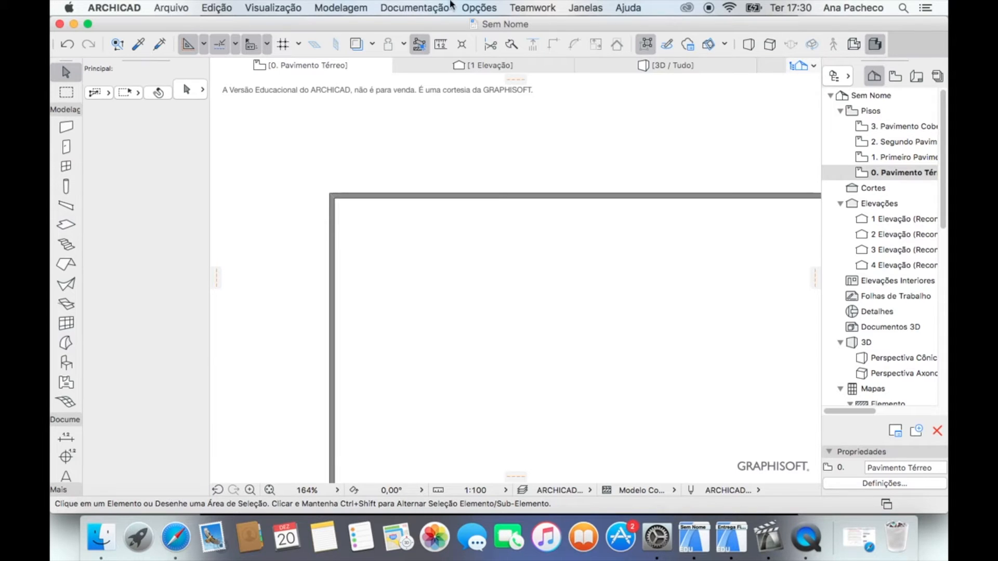
Reopen the graphic override combinations and review the rules available for adding to 02 Estudo Preliminar | Planta
click(428, 6)
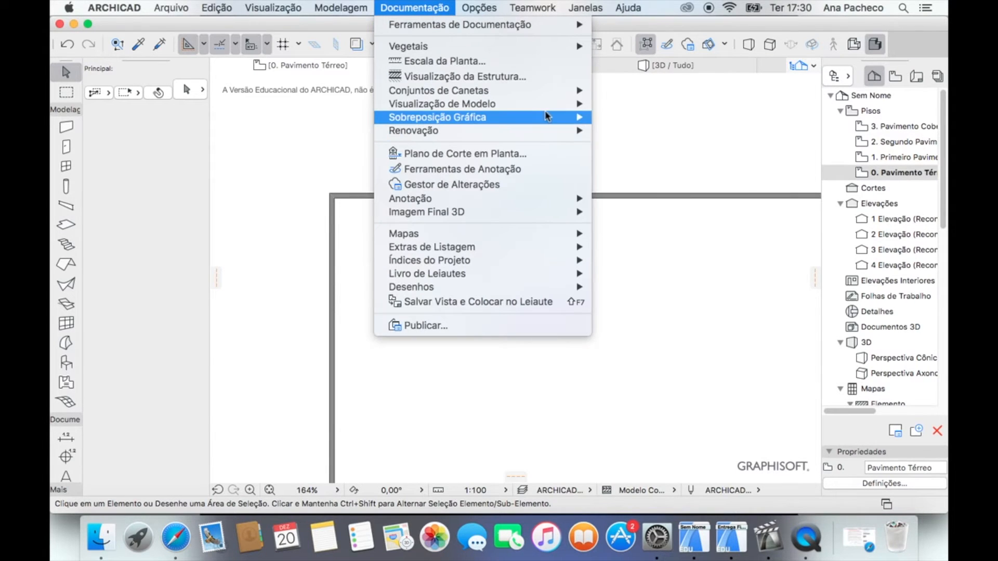
mouse_move(548, 117)
click(616, 117)
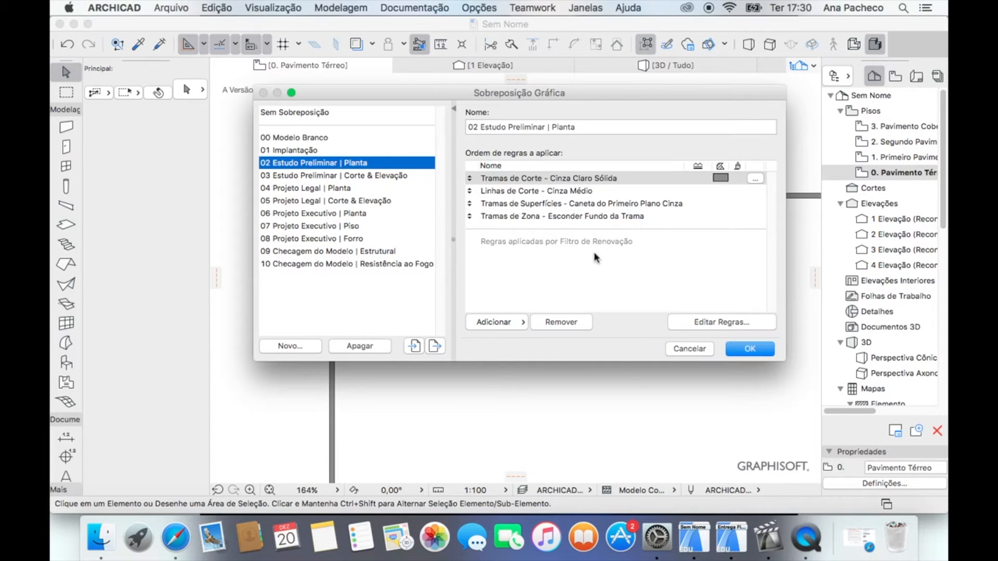
click(490, 322)
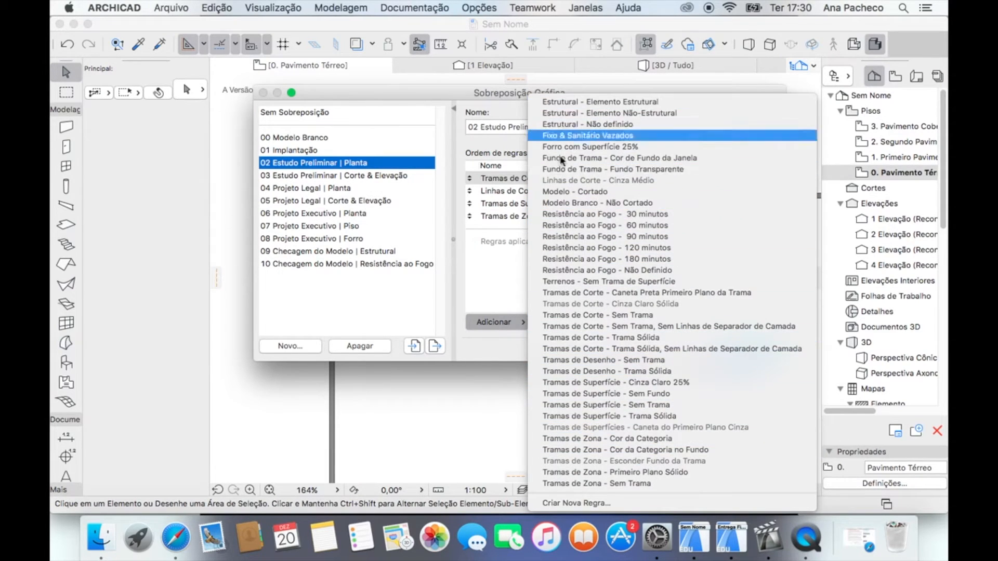
click(499, 265)
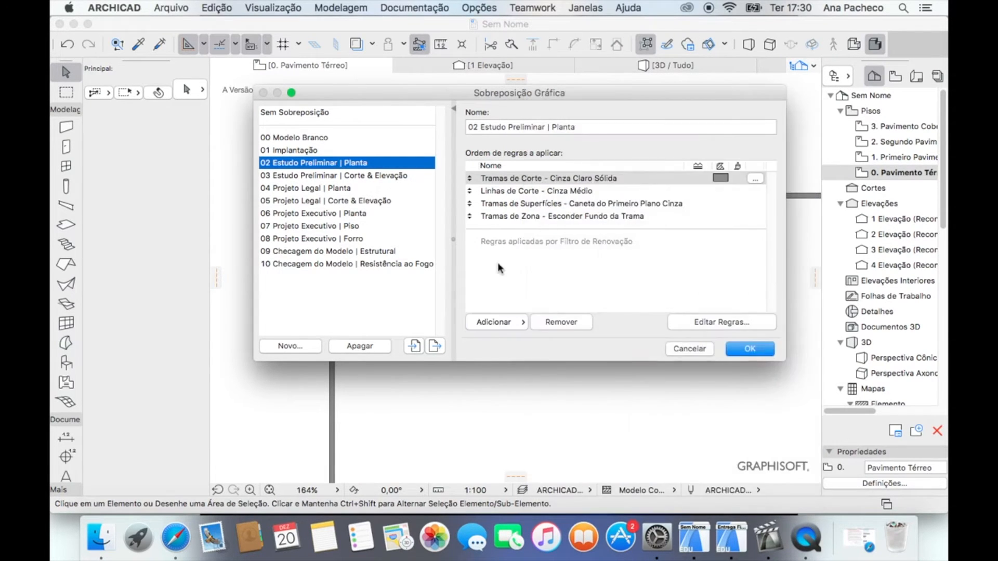
click(582, 180)
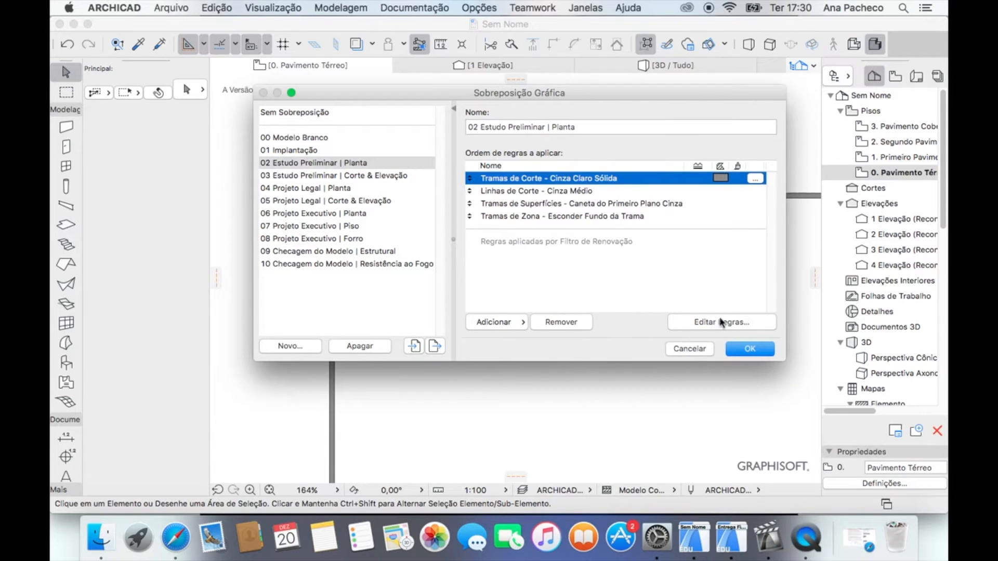
click(507, 323)
mouse_move(618, 510)
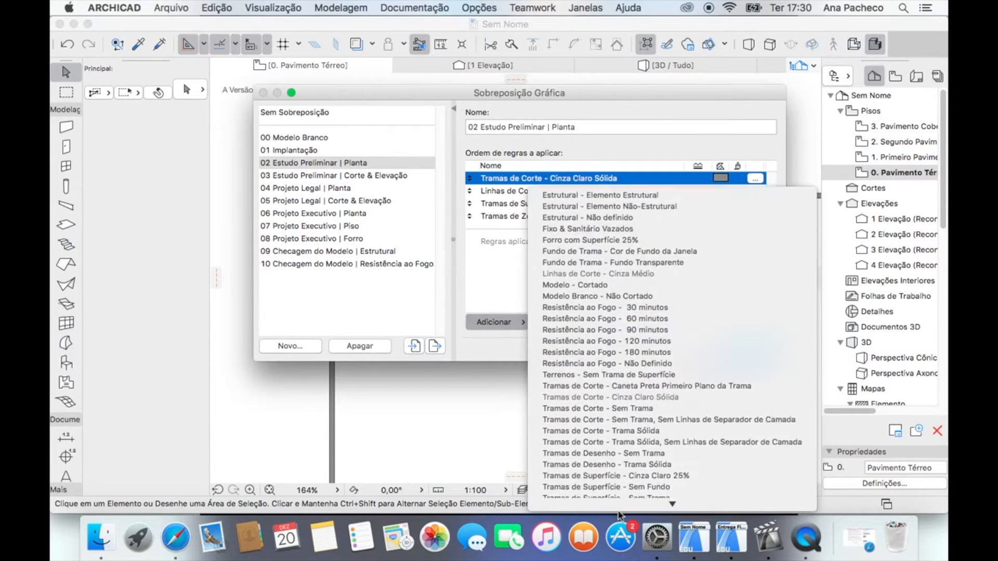
click(512, 289)
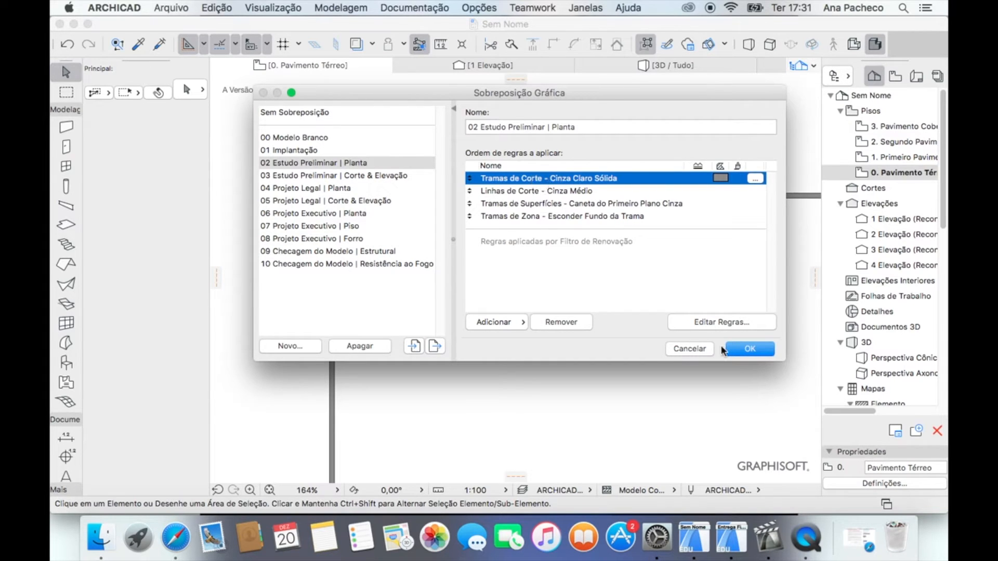
Edit the rule Tramas de Corte - Cinza Claro Sólida so its element type criterion is Parede
click(721, 323)
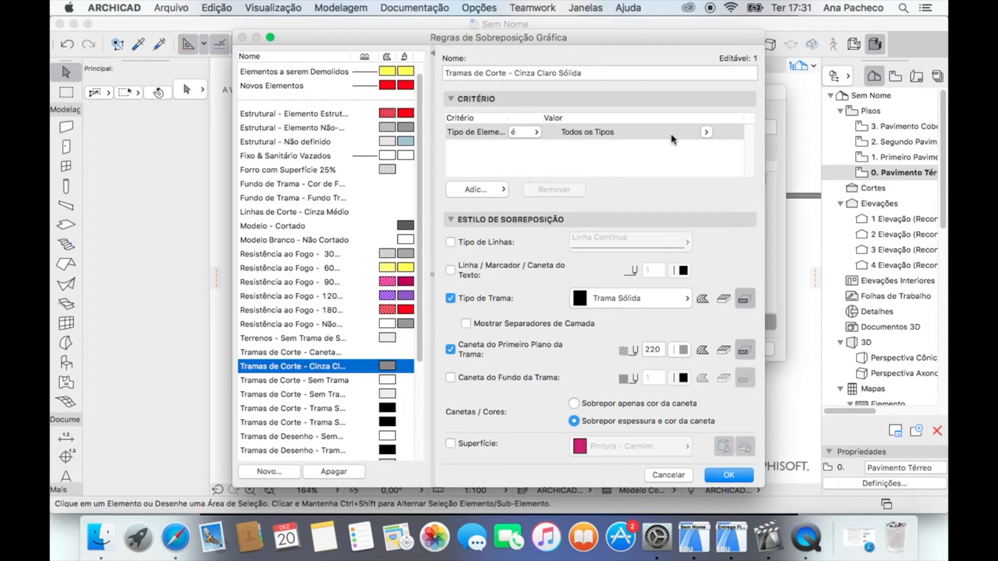
click(707, 133)
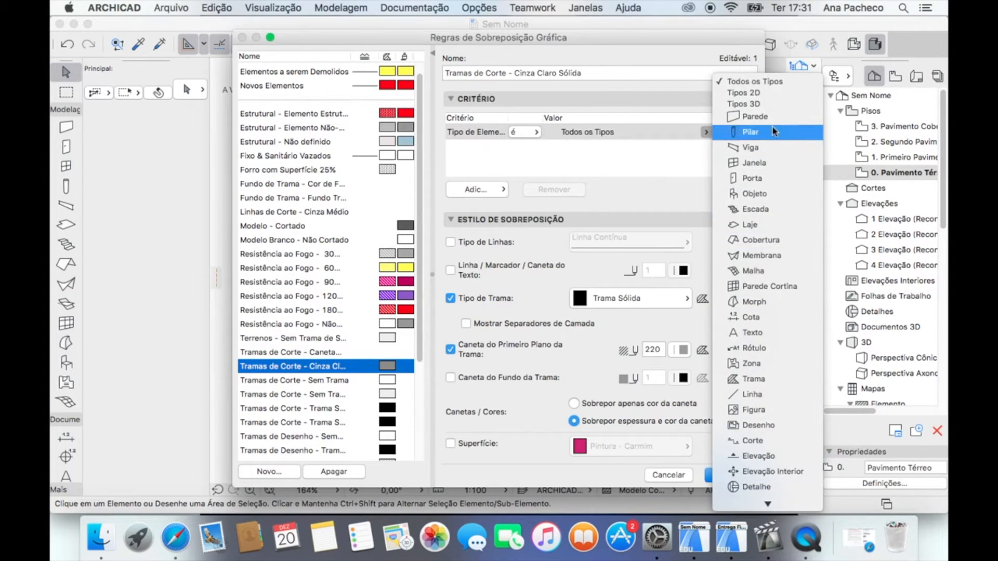
click(750, 117)
click(657, 171)
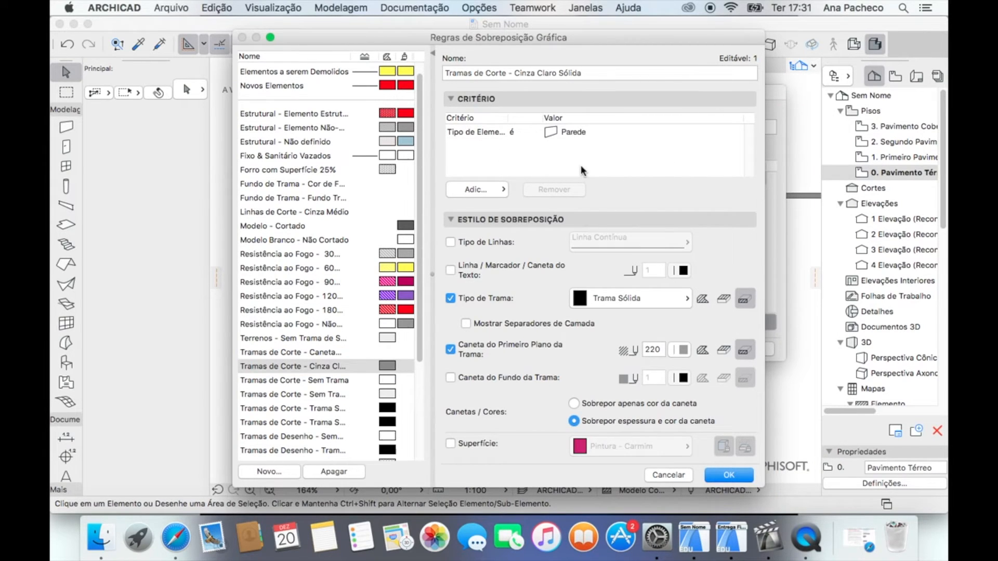
Add a Material de Construção criterion with the value Tijolo - Vermelho to the rule
click(476, 190)
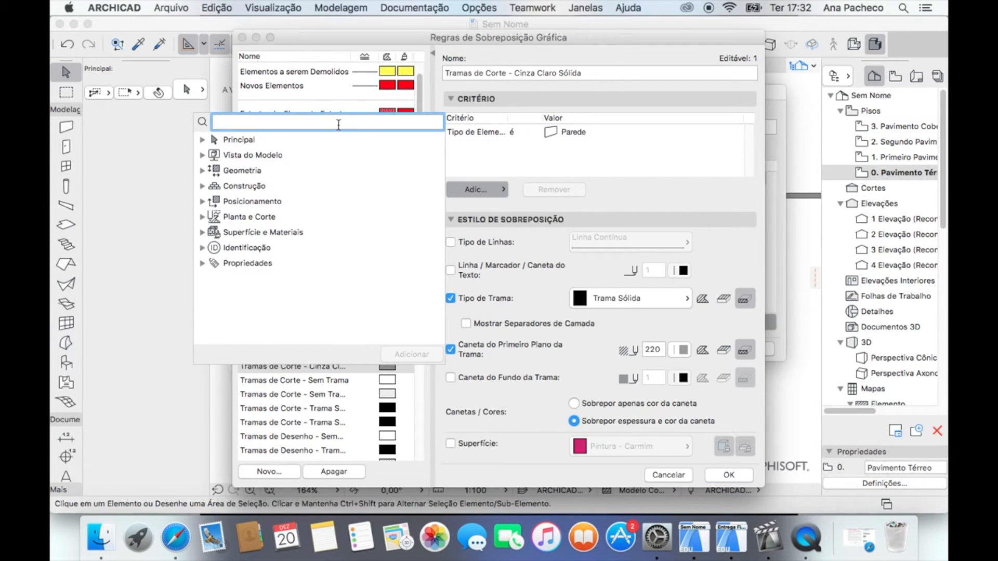
text(materil)
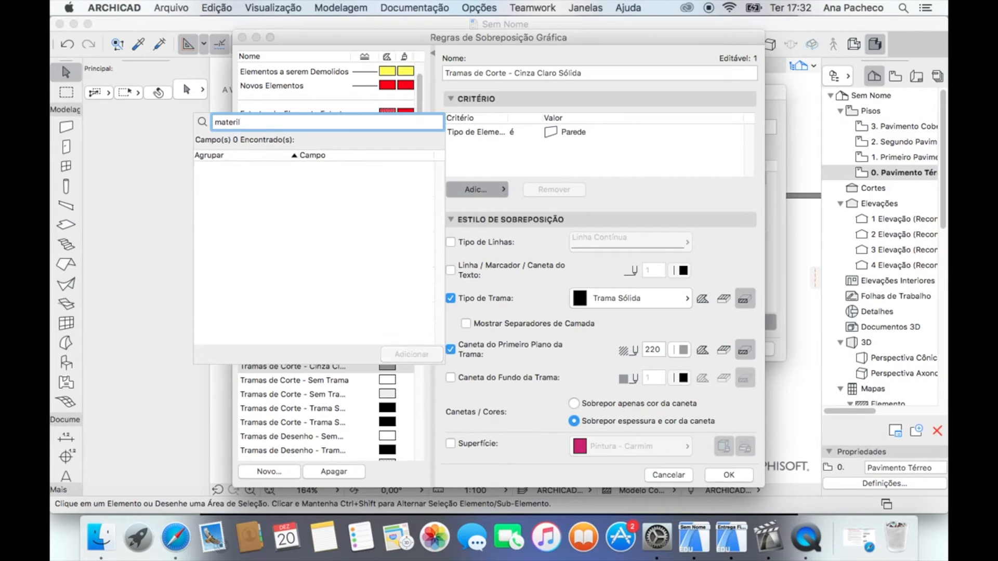
key(BackSpace)
text(al)
click(370, 206)
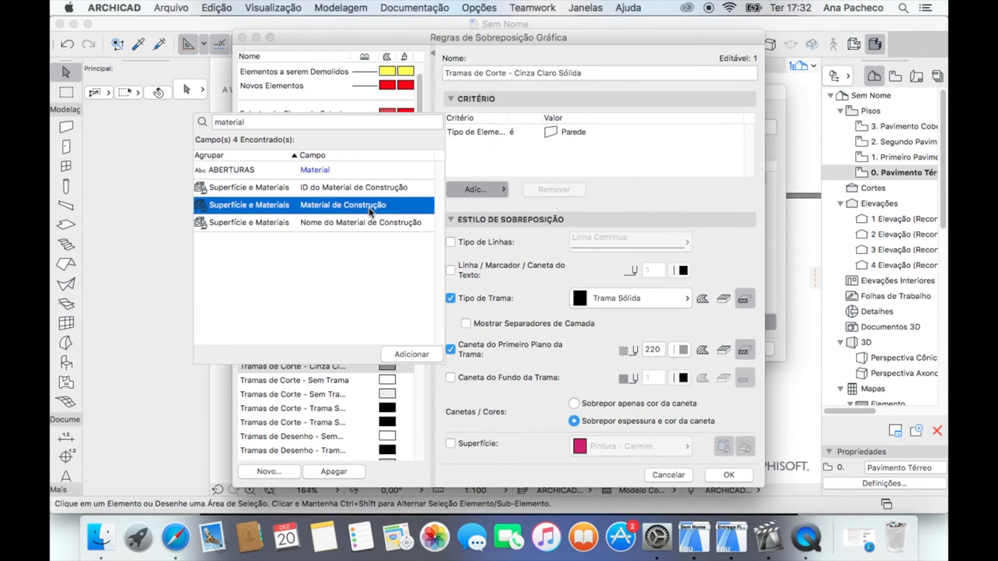
click(423, 355)
click(658, 167)
click(652, 167)
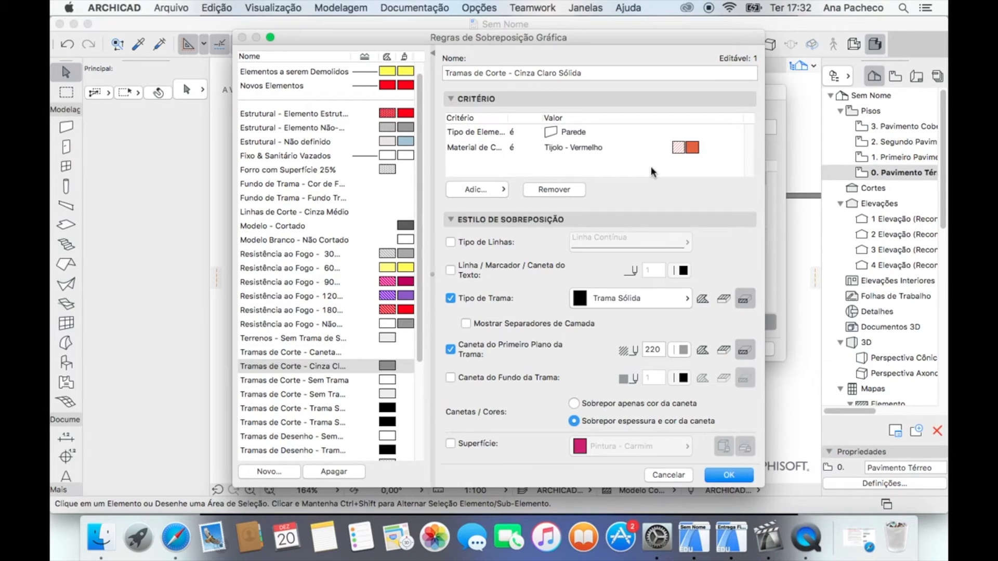
click(587, 133)
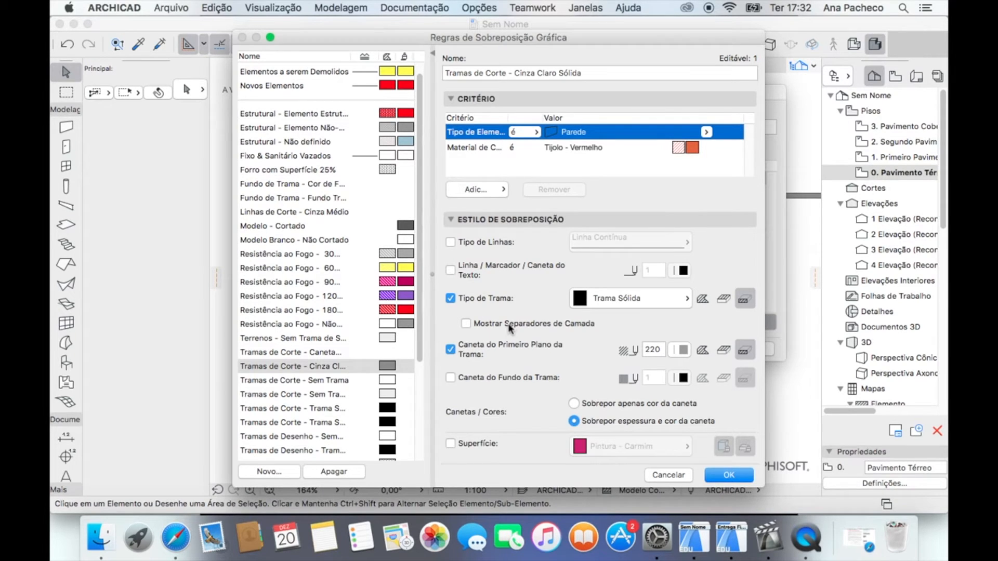
Enable the rule's surface override with Pintura - Azul Claro and apply the edited rule to the floor plan
click(459, 445)
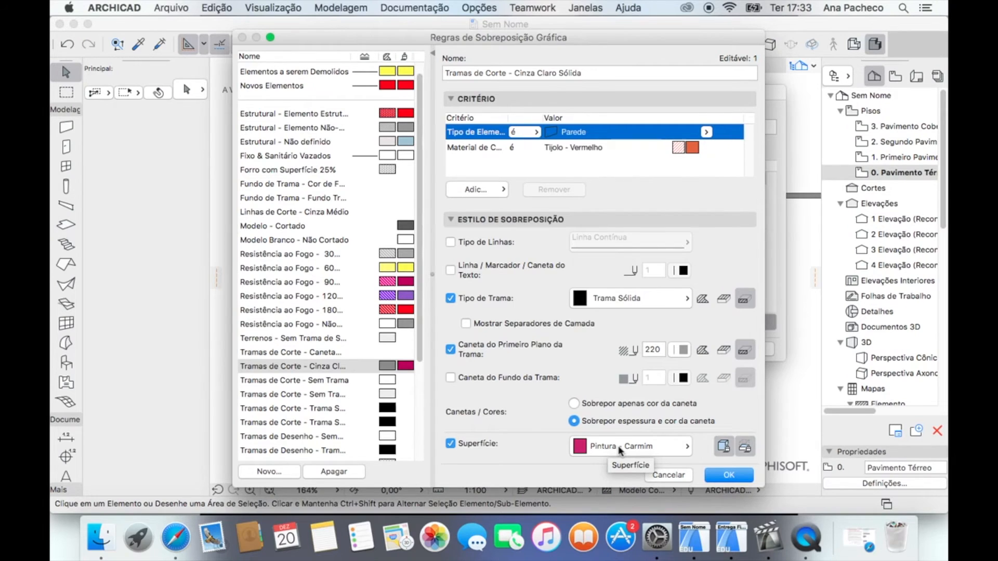
click(618, 446)
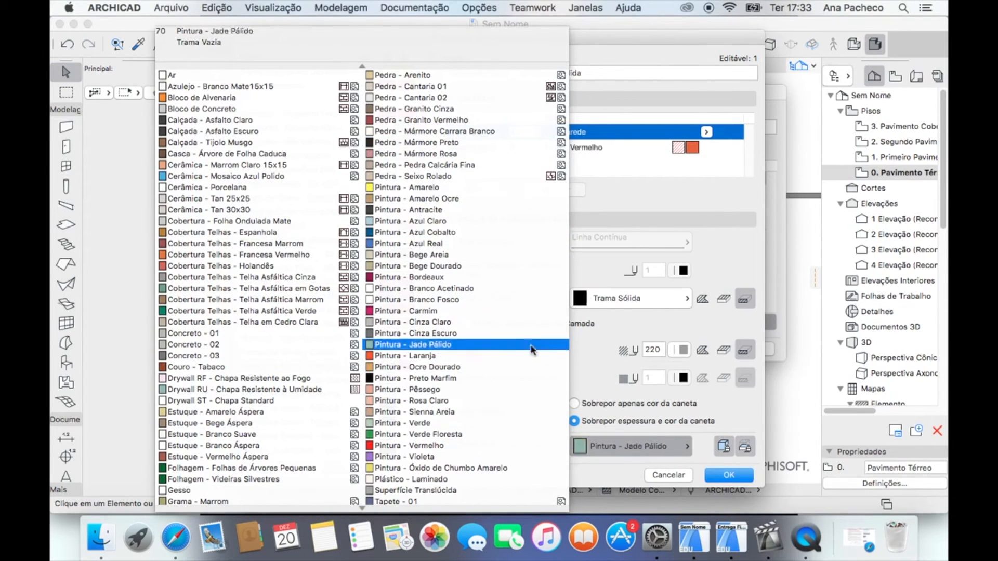
click(440, 223)
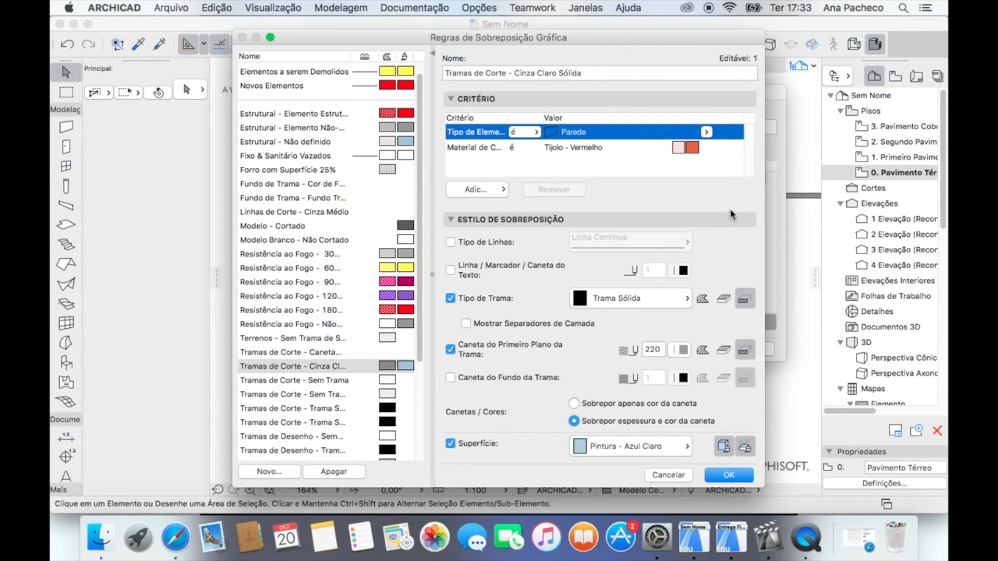
click(733, 474)
click(749, 349)
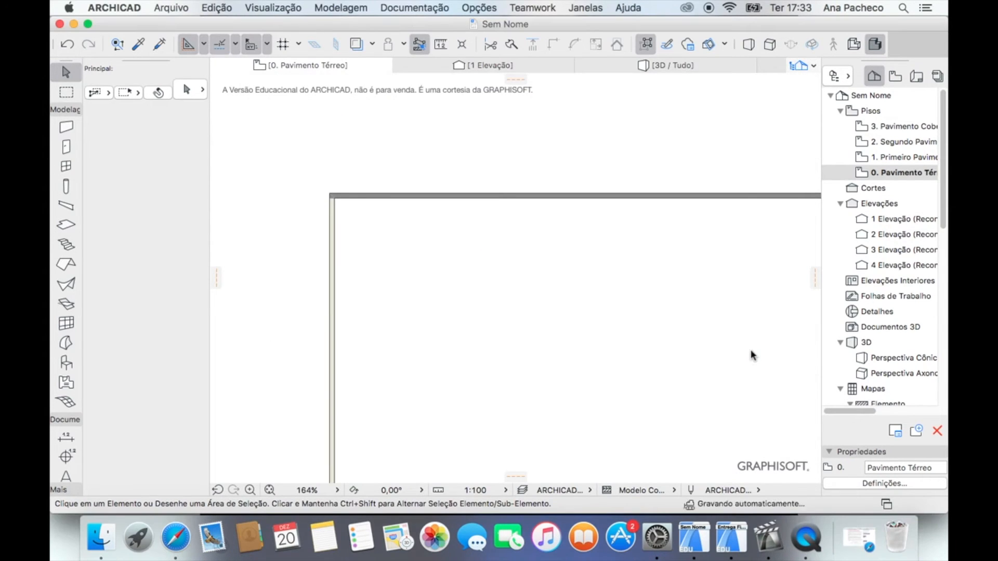
scroll(337, 208, up, 2)
scroll(335, 213, up, 5)
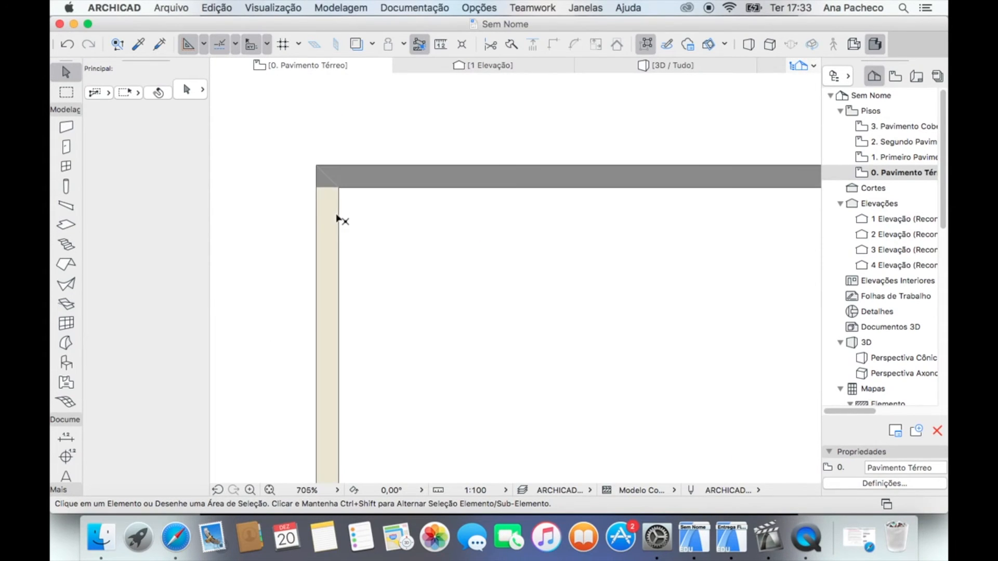
Inspect the structure material of the vertical and horizontal walls meeting at the floor plan corner, clearing the selection when done
click(336, 228)
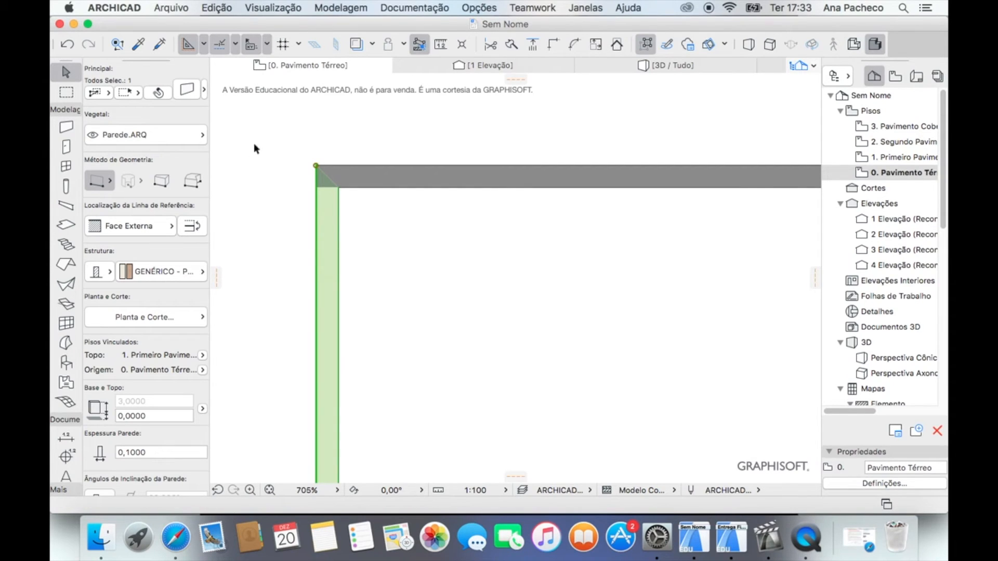
scroll(337, 359, down, 1)
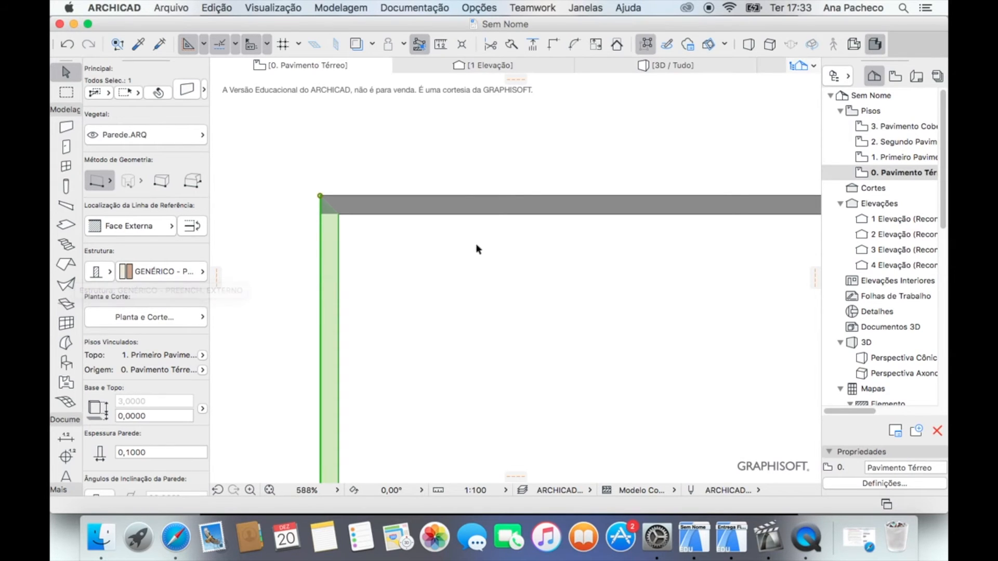
click(448, 213)
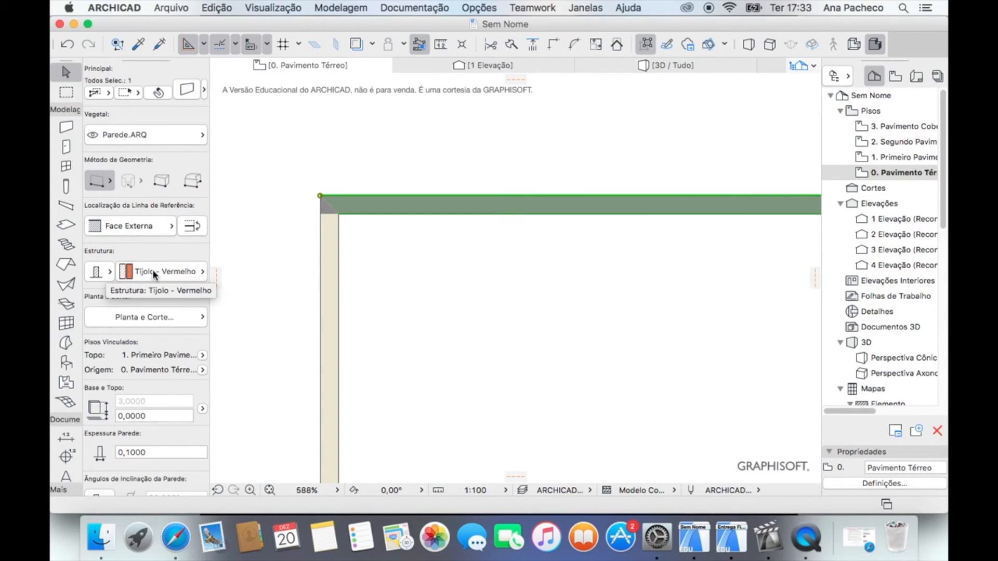
scroll(339, 264, down, 3)
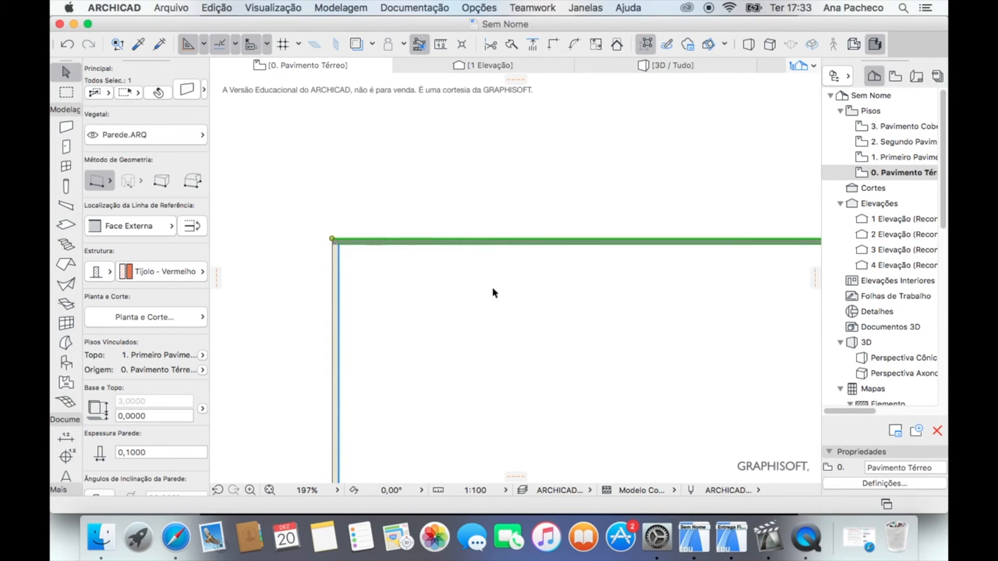
scroll(336, 276, down, 1)
scroll(339, 267, up, 3)
click(406, 276)
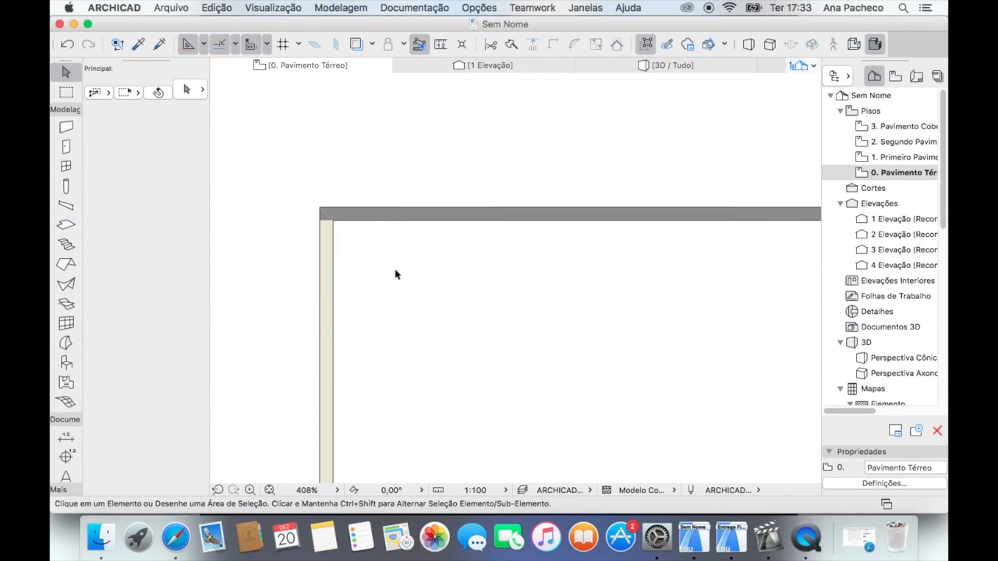
scroll(335, 223, up, 2)
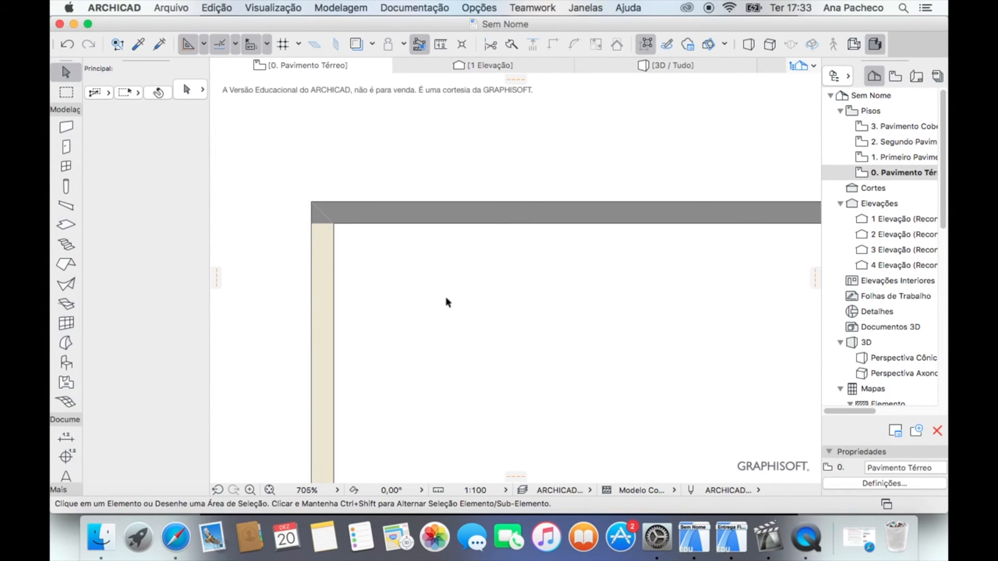
Open the generic perspective and compare the structure materials of a brown wall and the blue wall
click(907, 363)
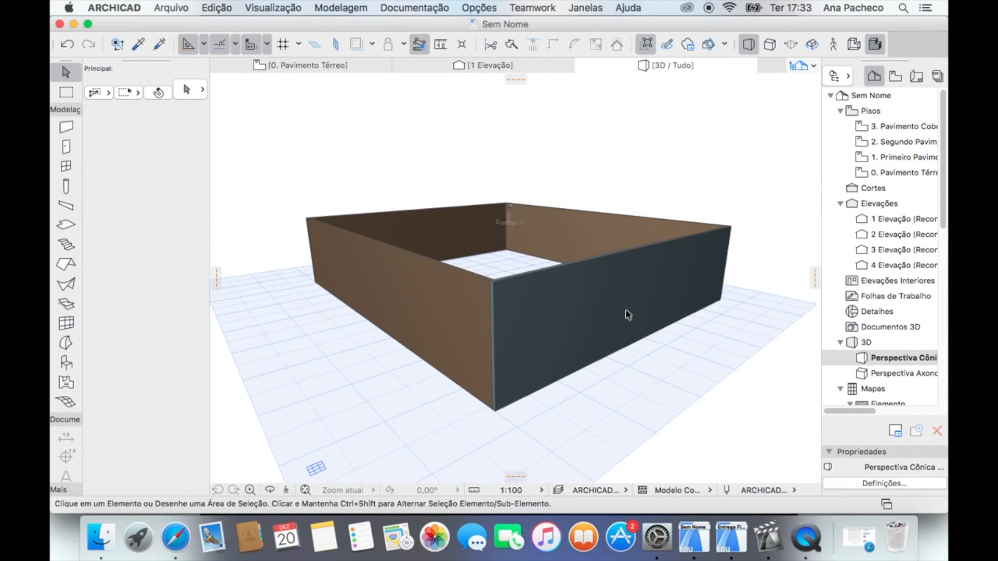
scroll(499, 248, up, 6)
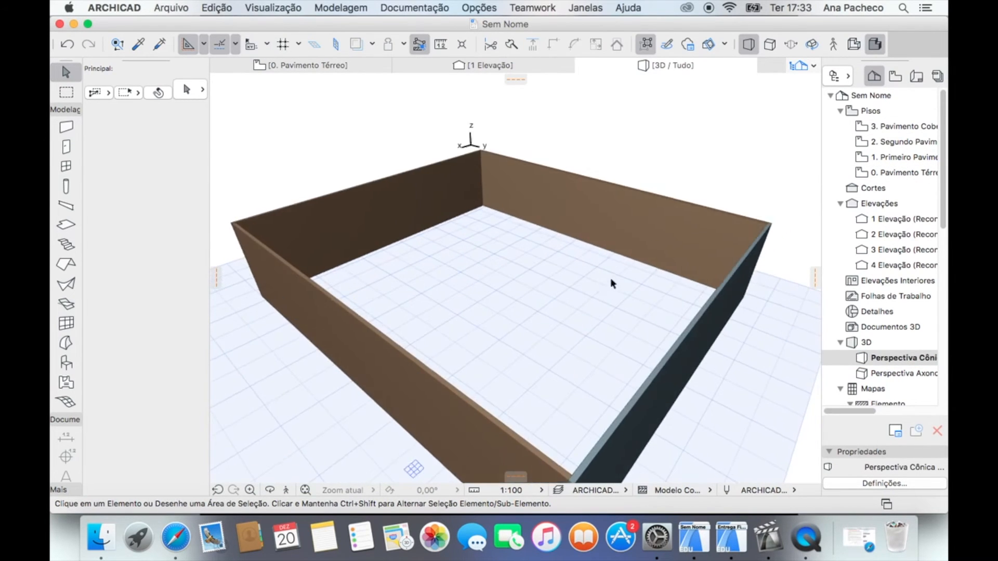
scroll(604, 234, up, 5)
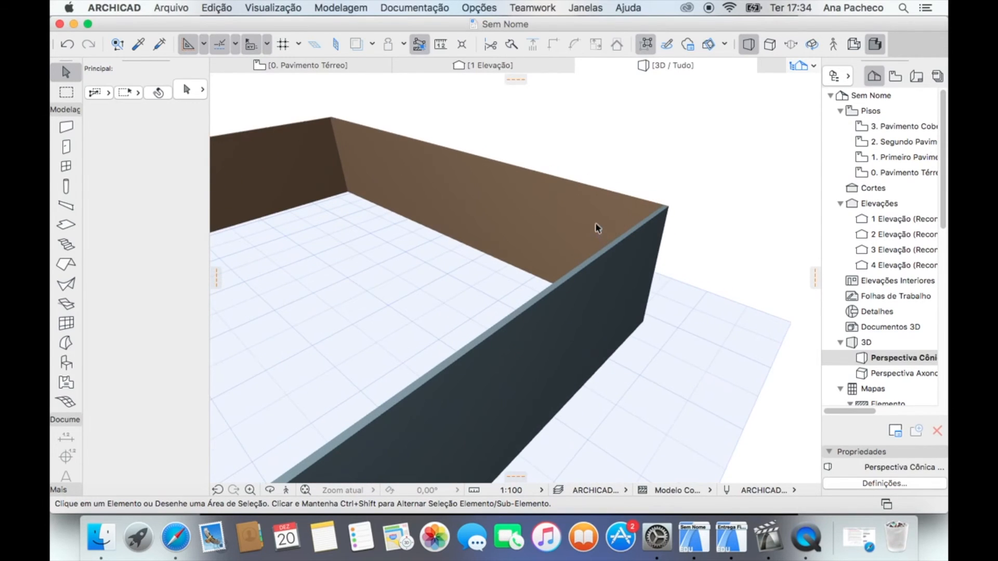
click(556, 239)
click(581, 203)
click(589, 189)
click(610, 192)
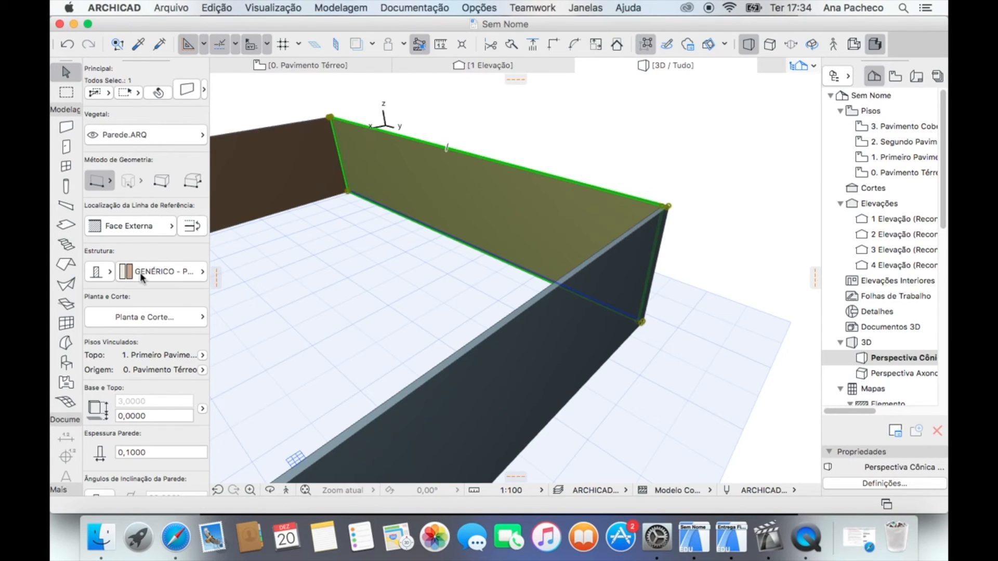
click(725, 191)
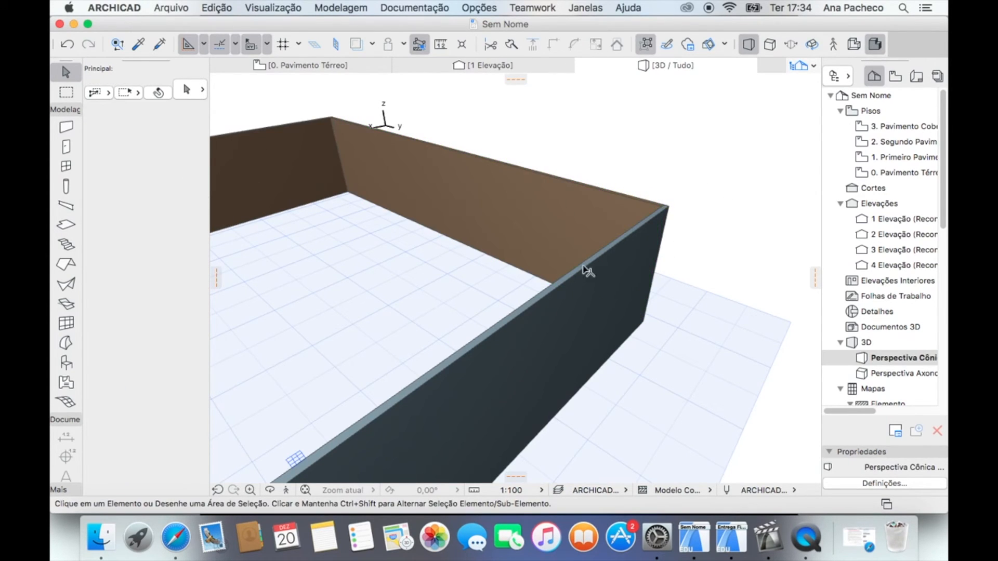
click(517, 322)
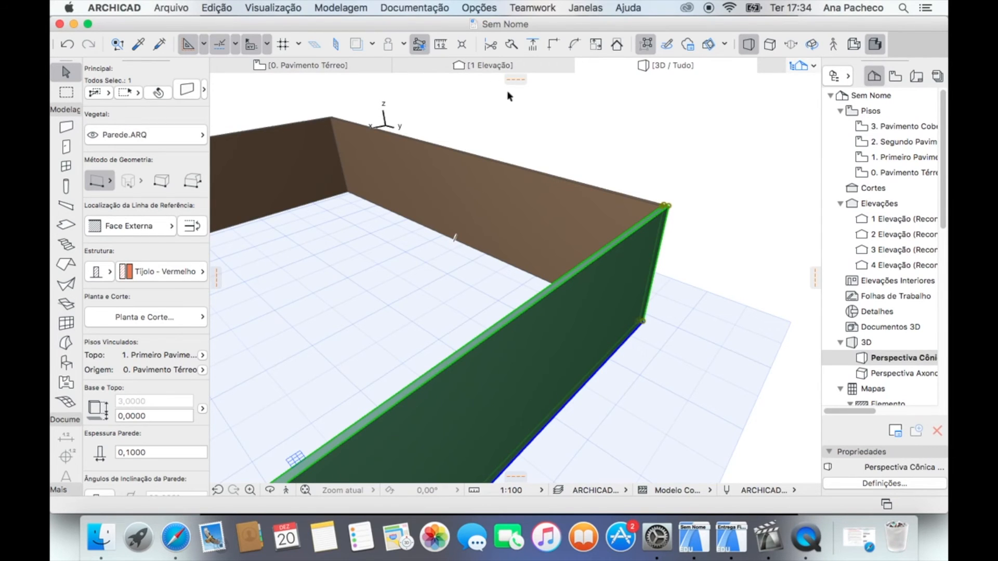
key(Escape)
Save the current generic perspective as a view with the graphic override 00 Modelo Branco
click(414, 7)
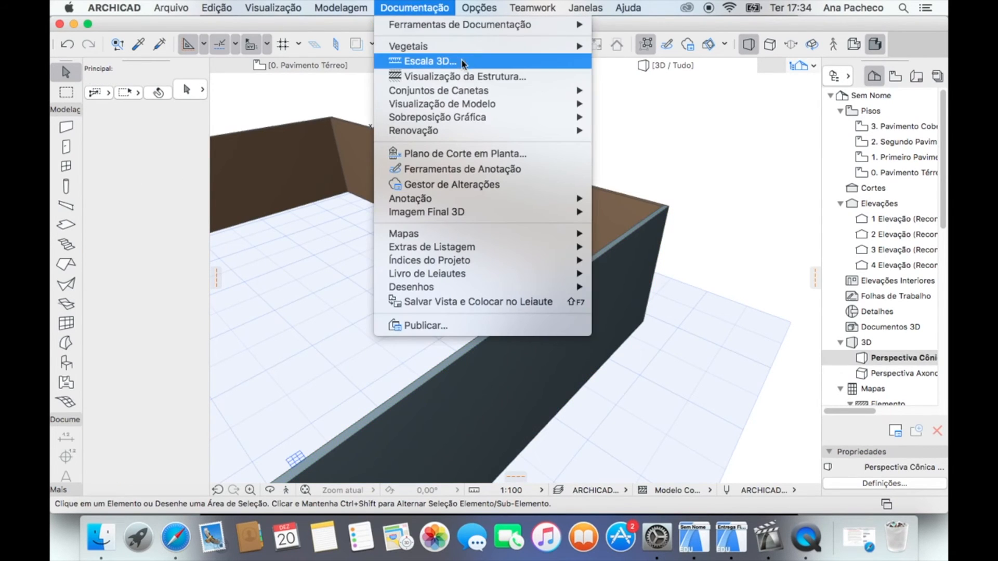
click(411, 4)
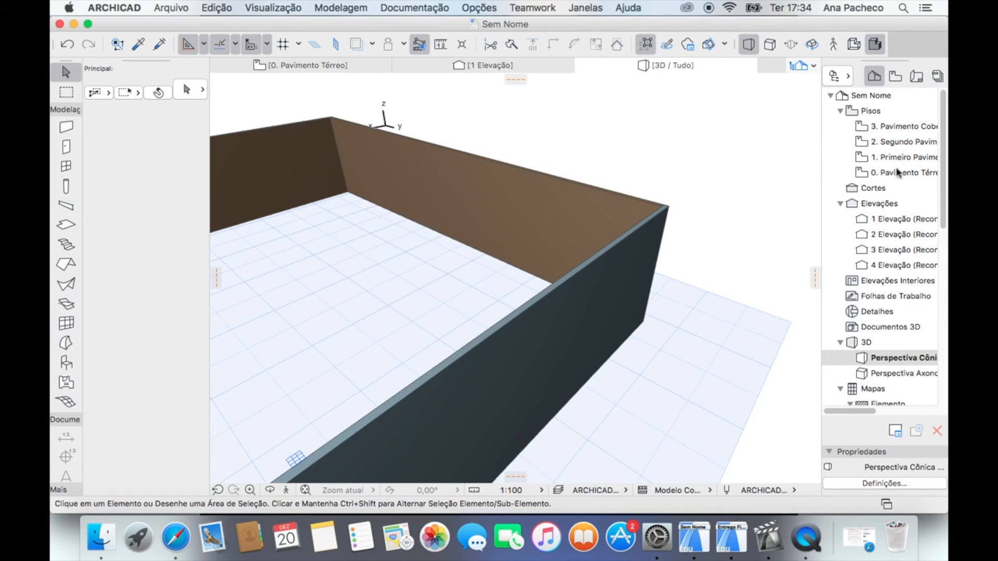
right_click(888, 360)
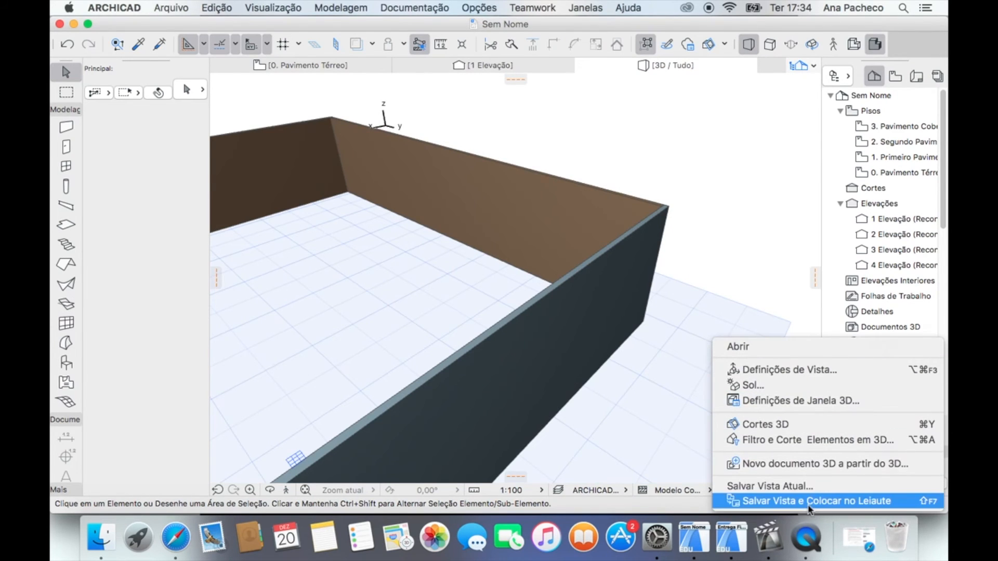
click(811, 489)
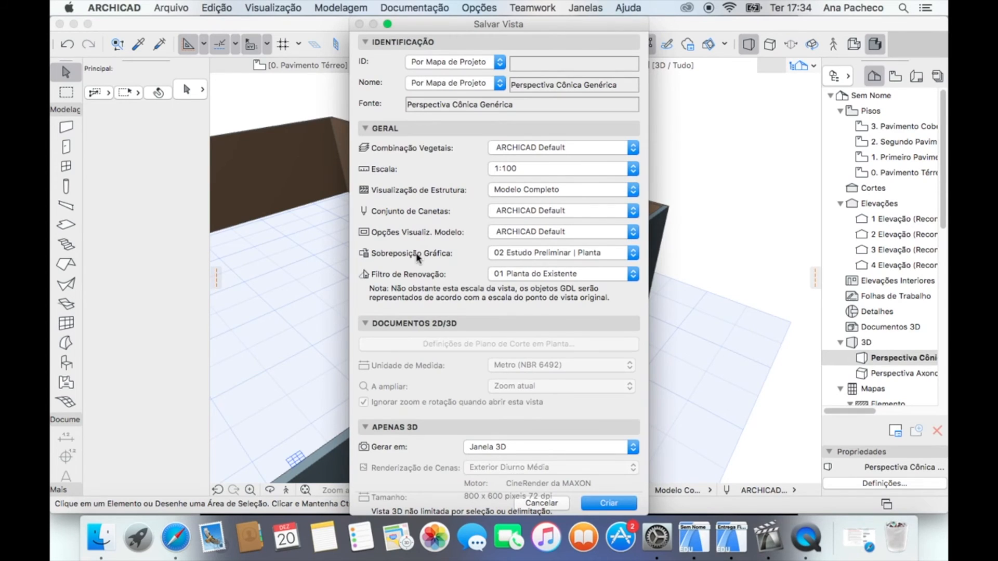
click(540, 253)
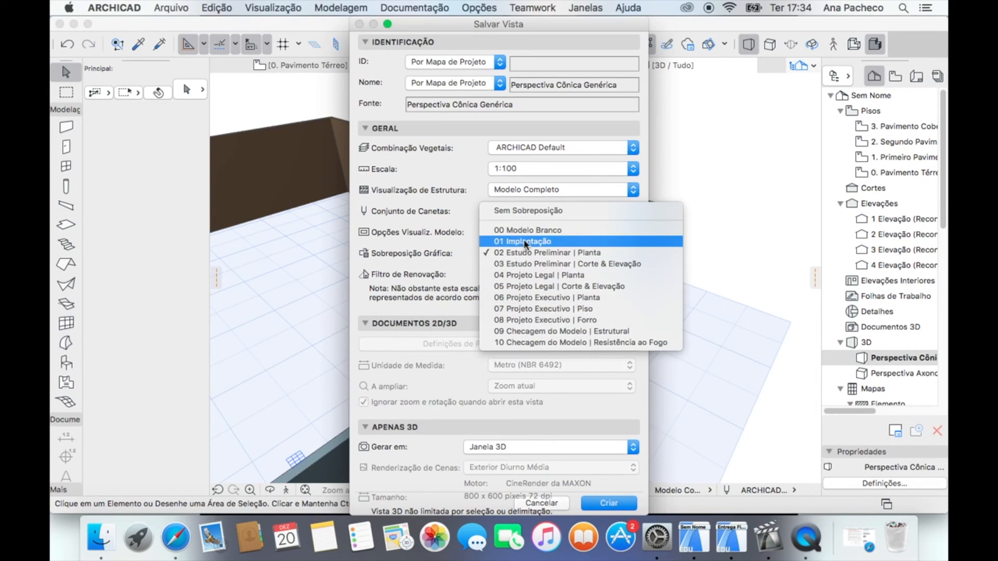
click(538, 231)
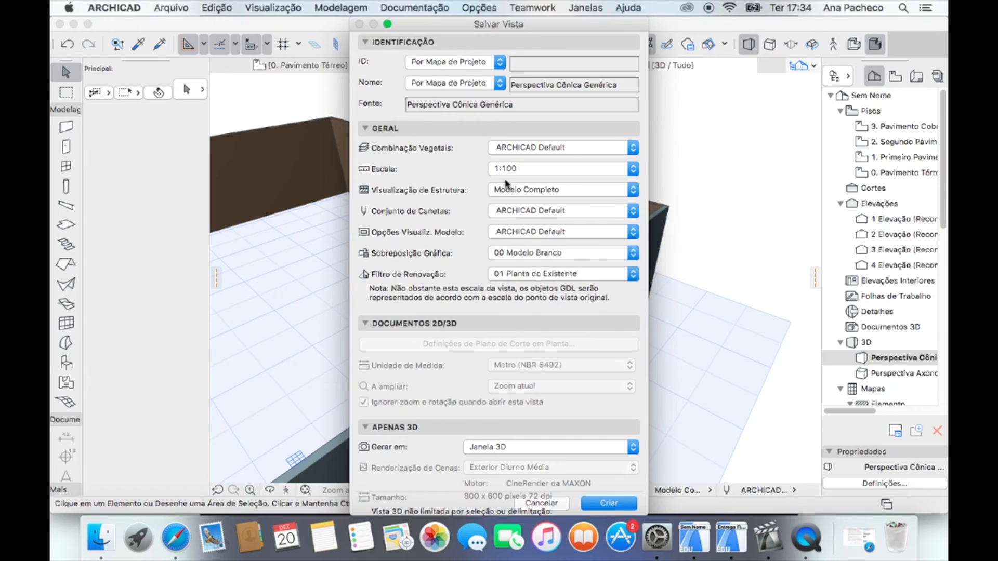
click(411, 127)
click(612, 441)
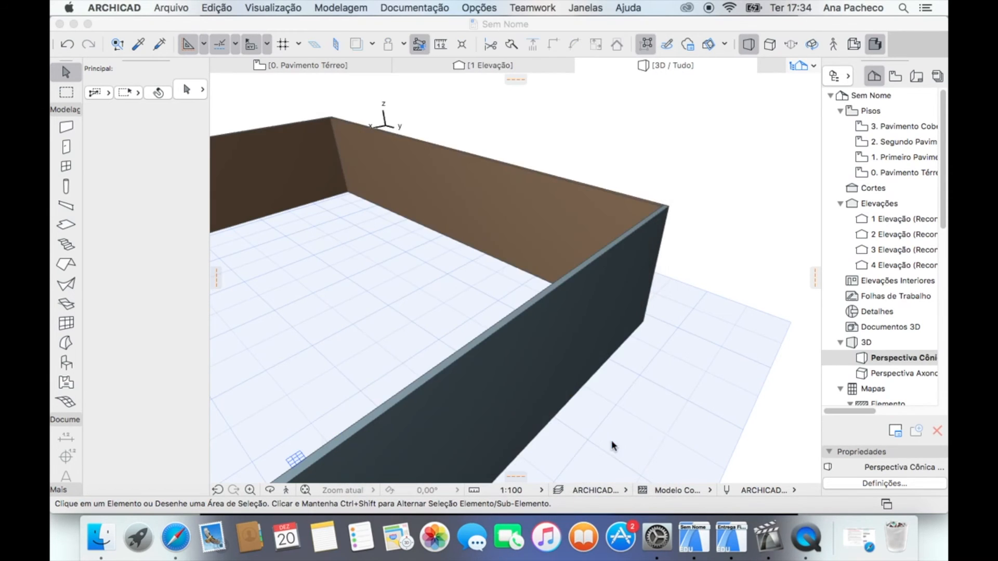
Examine the model in the perspective and review the two rules of the 00 Modelo Branco override combination
scroll(569, 285, up, 2)
scroll(569, 285, down, 6)
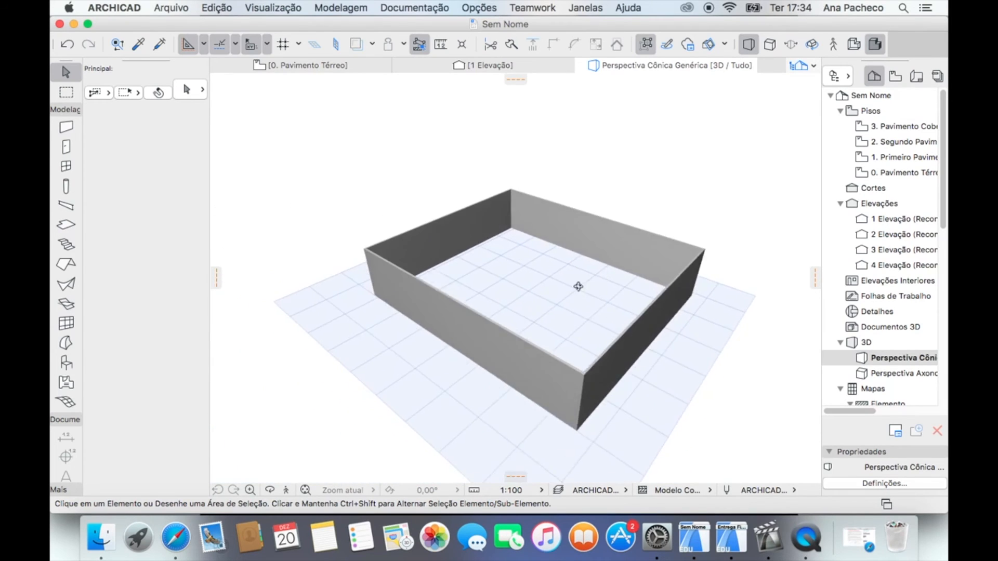
shift+middle_drag(578, 287, 582, 284)
scroll(579, 285, down, 3)
scroll(545, 290, up, 6)
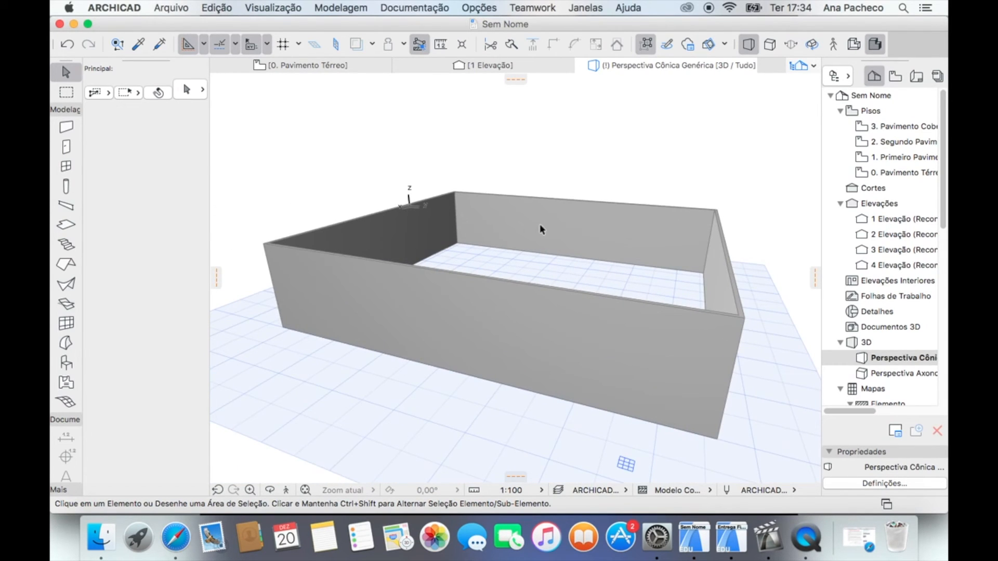
click(428, 8)
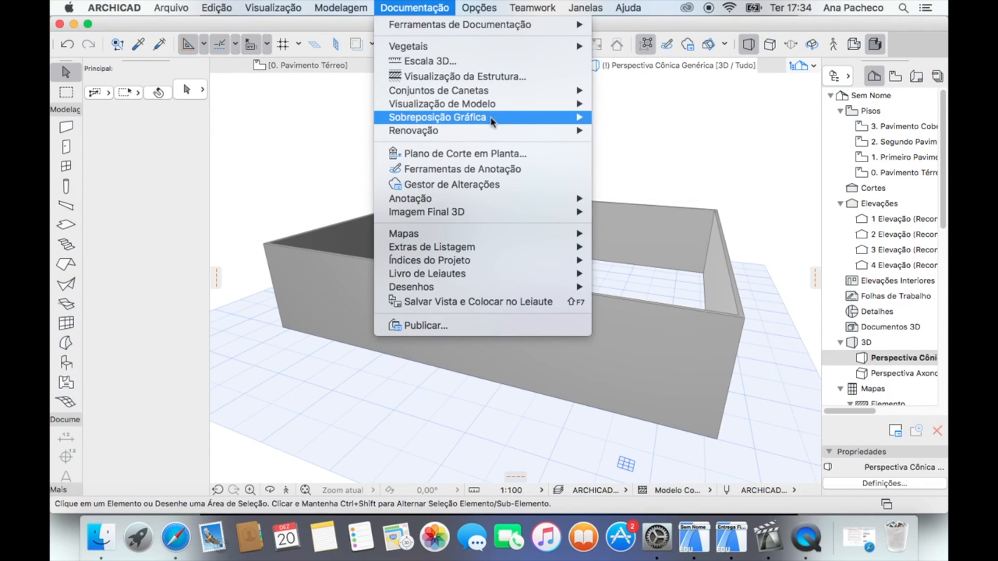
mouse_move(491, 119)
click(663, 117)
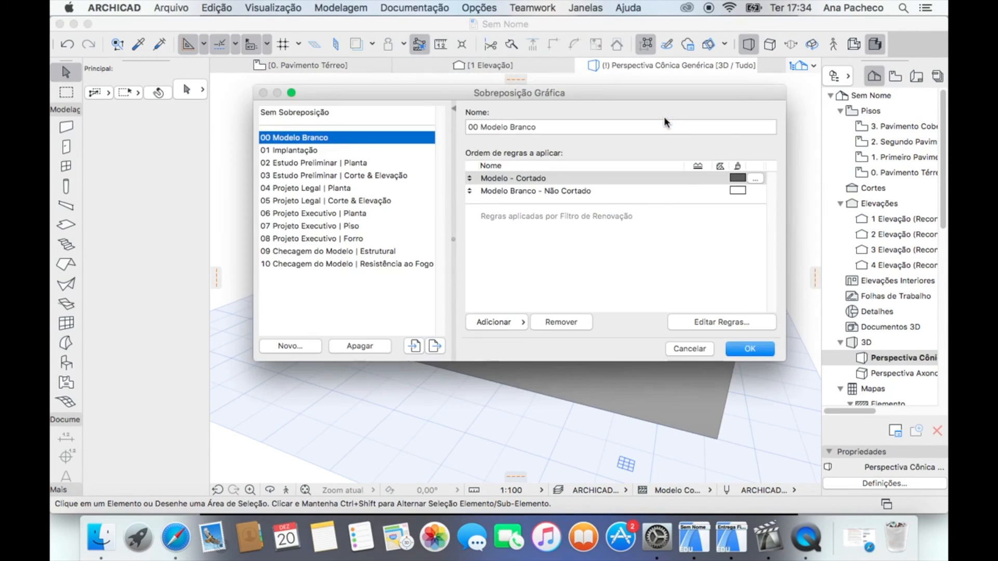
click(511, 178)
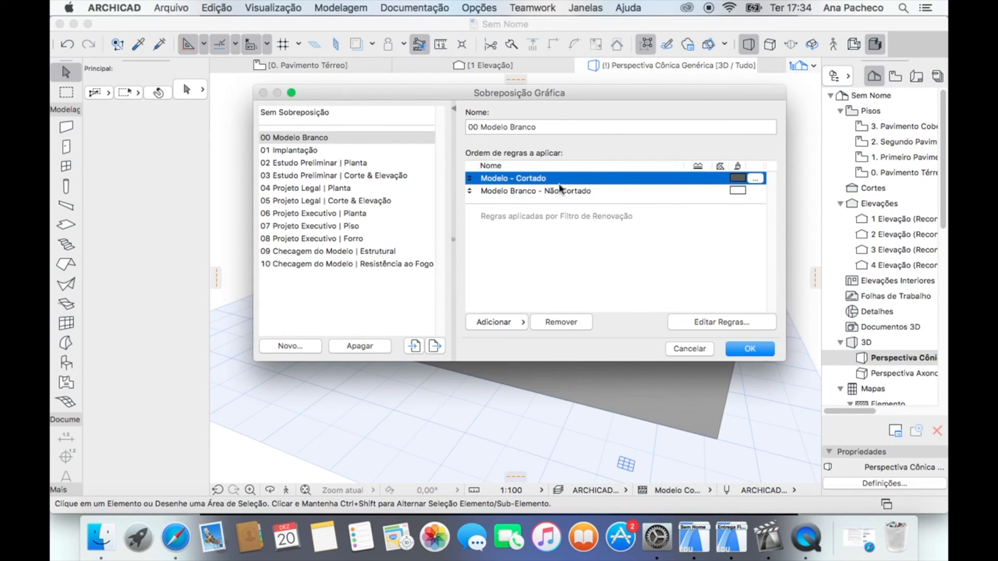
click(595, 192)
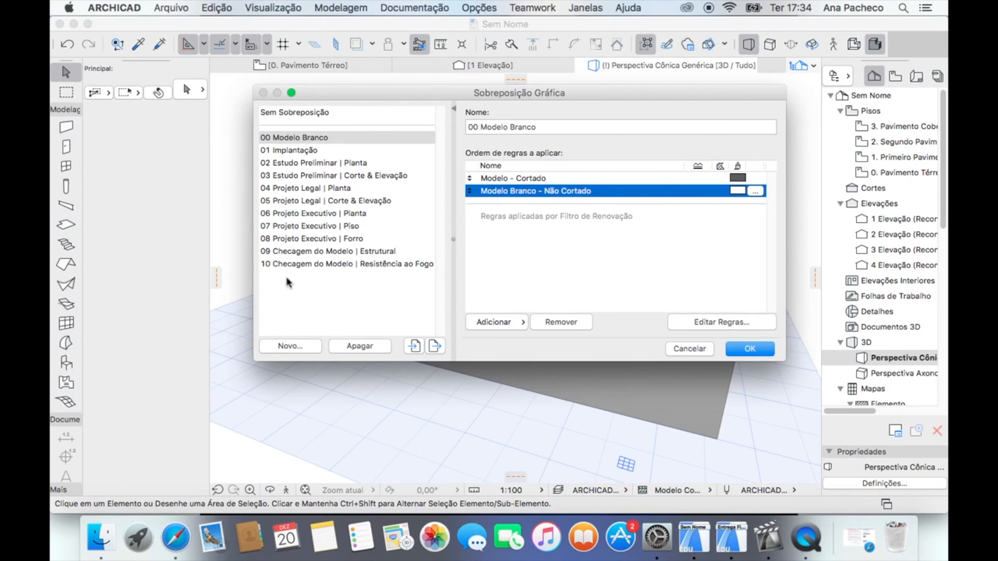
click(332, 299)
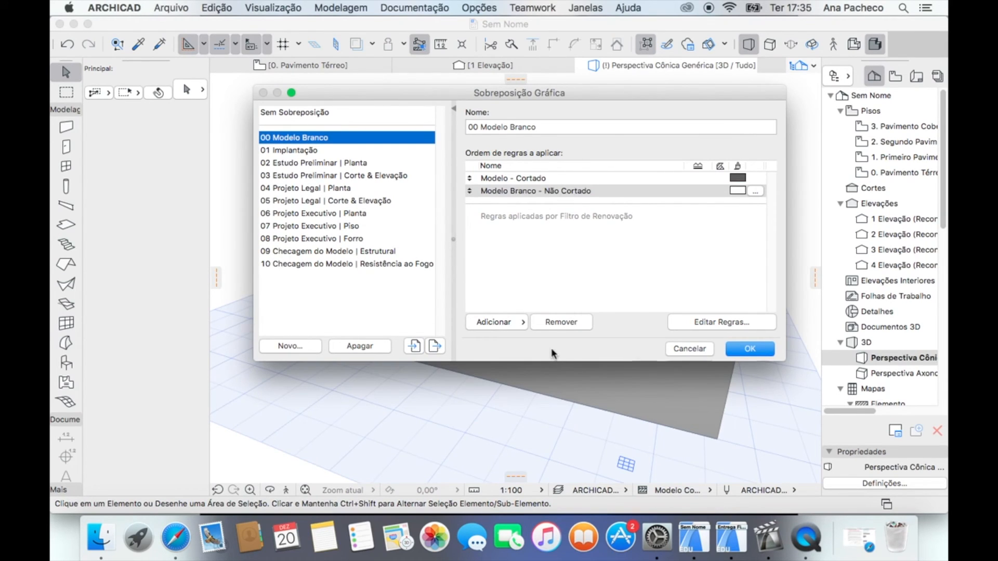
Create a new override combination by duplicating 00 Modelo Branco, keeping the suggested name
click(300, 347)
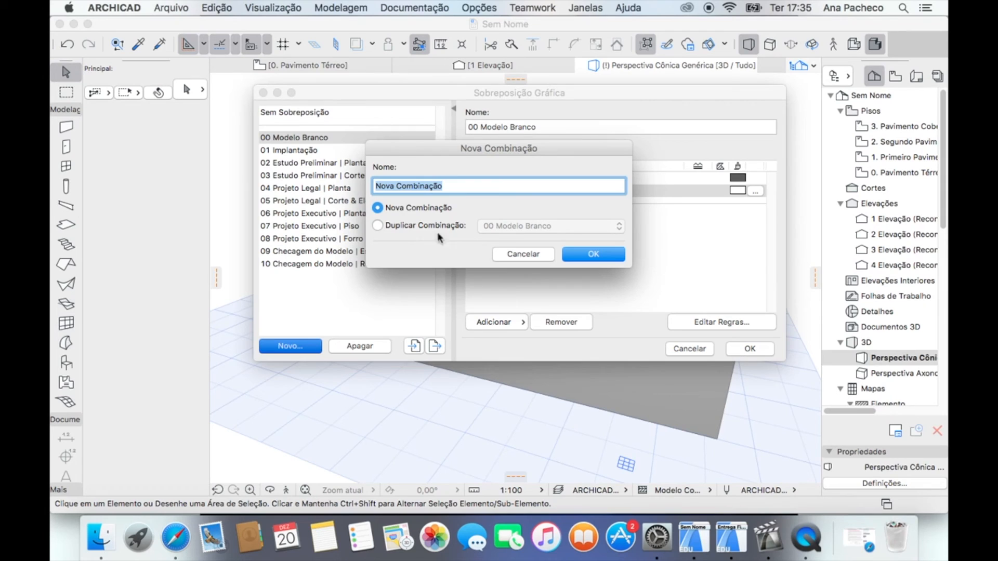
click(405, 226)
click(486, 225)
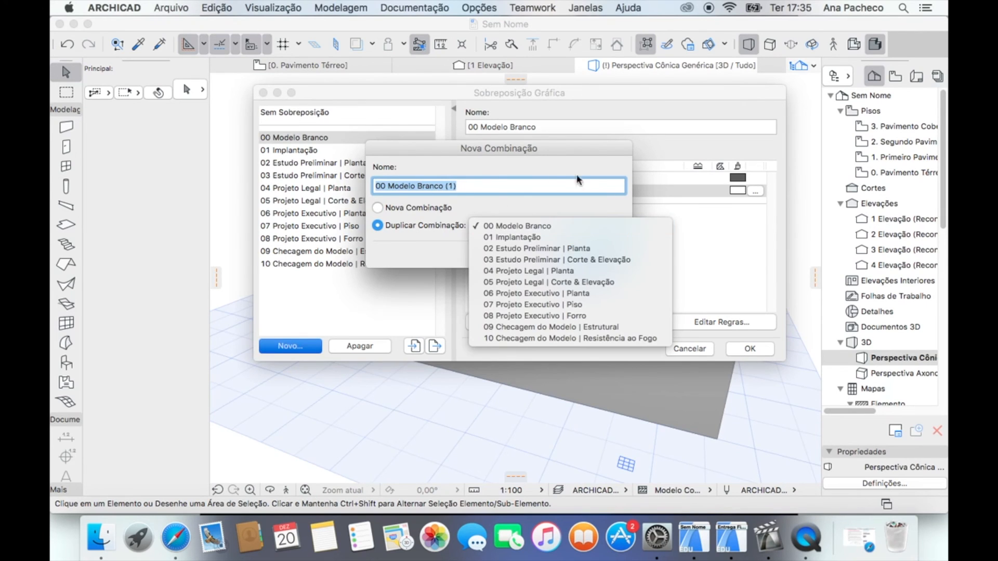
click(519, 224)
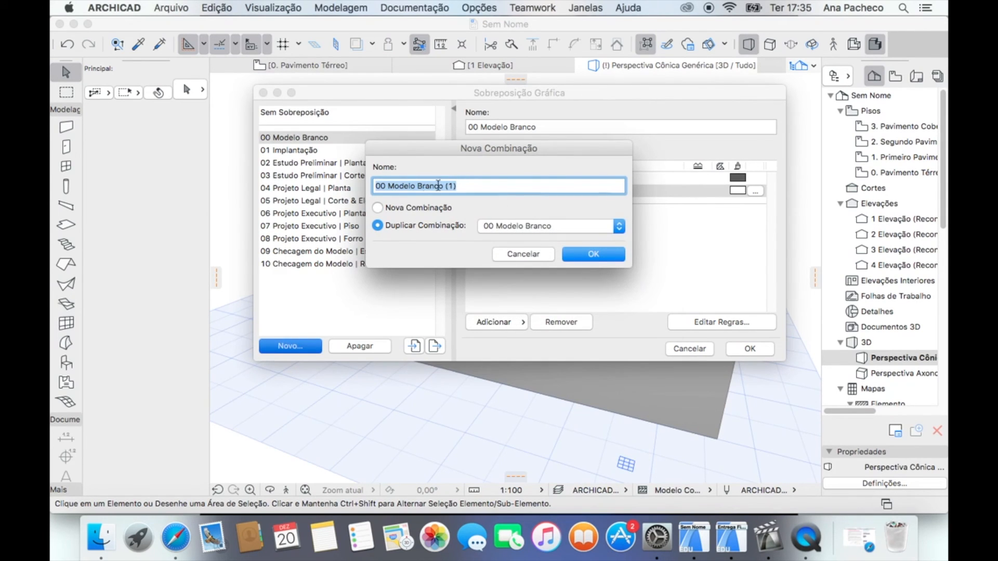
click(590, 255)
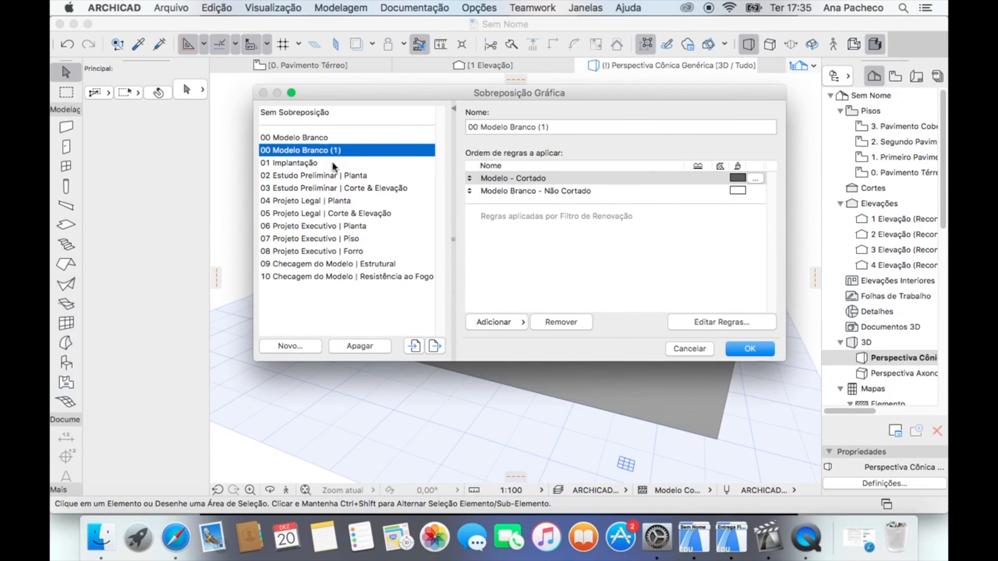
Look through the rules available for the duplicated combination, then start creating a new rule and cancel it
click(533, 324)
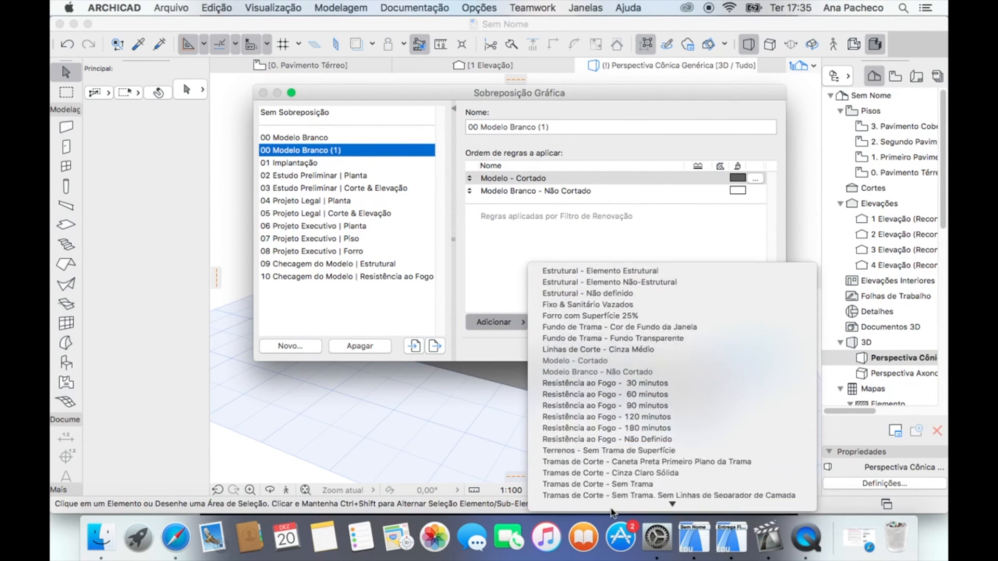
mouse_move(612, 512)
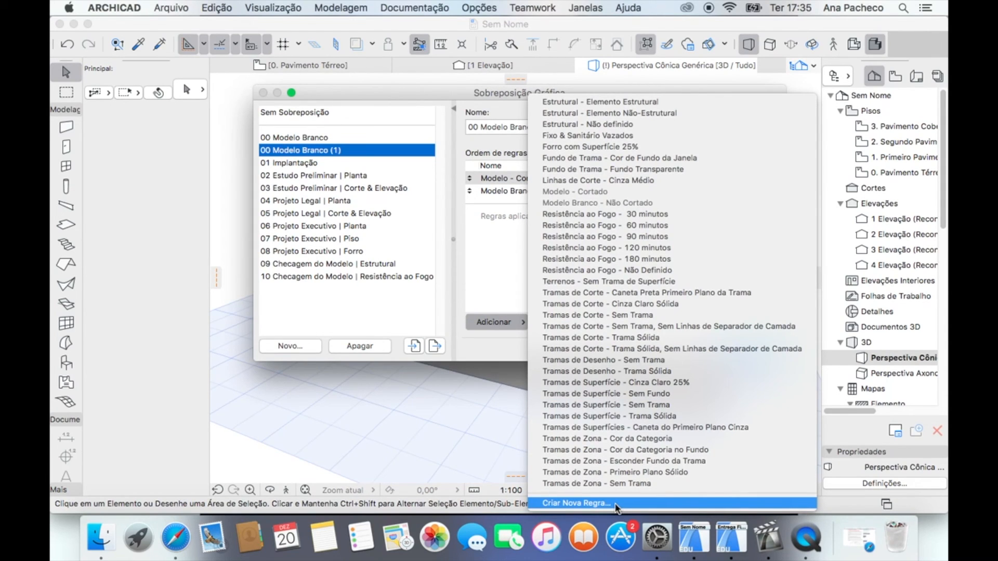
click(576, 503)
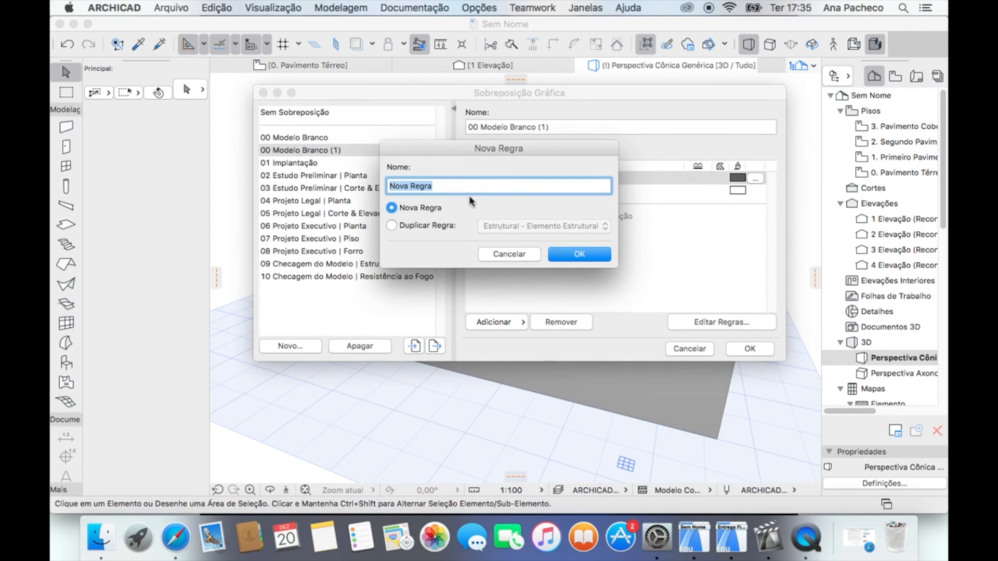
click(507, 255)
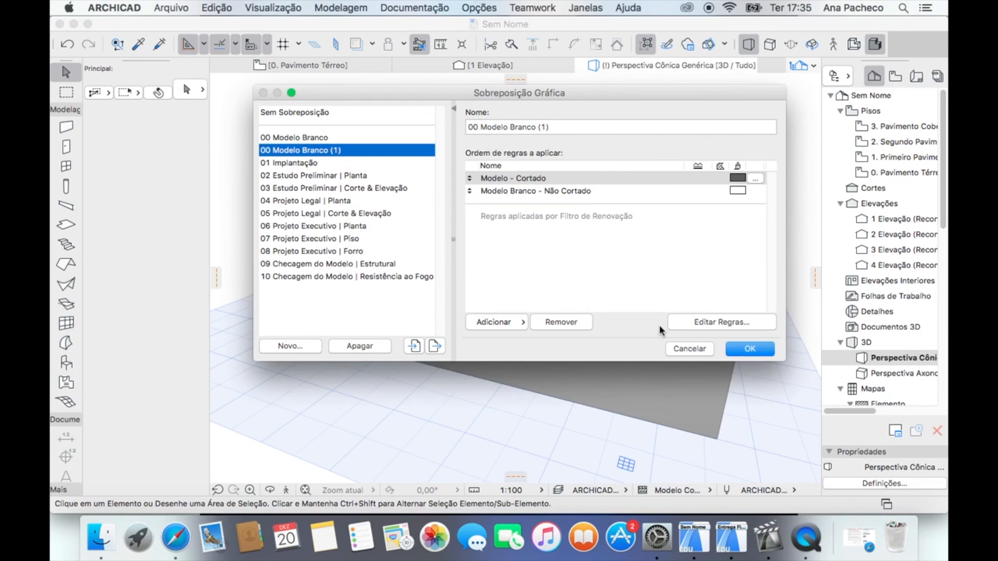
Review the settings of the rule Modelo - Cortado, discard the combination changes and return to the ground floor plan
click(689, 326)
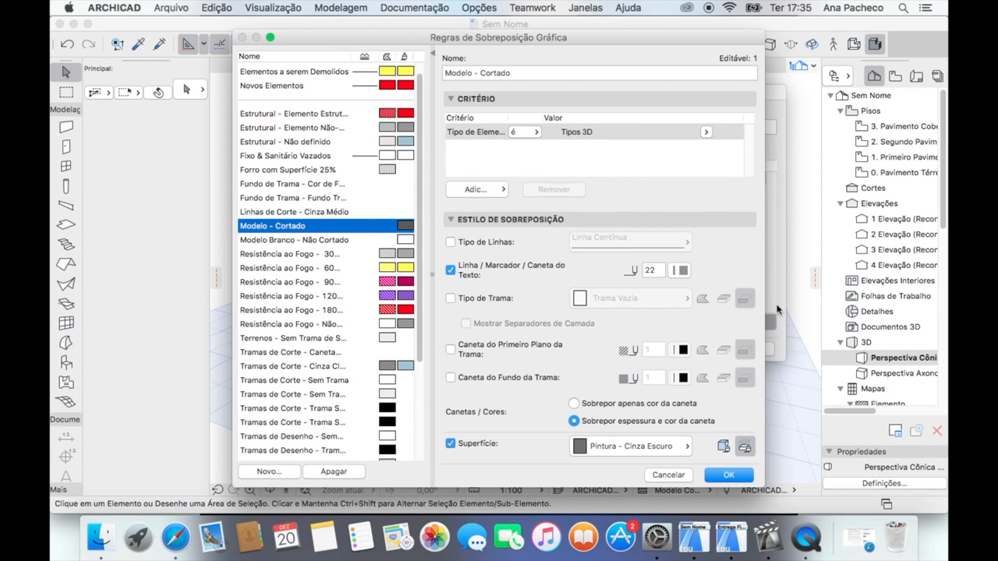
click(676, 475)
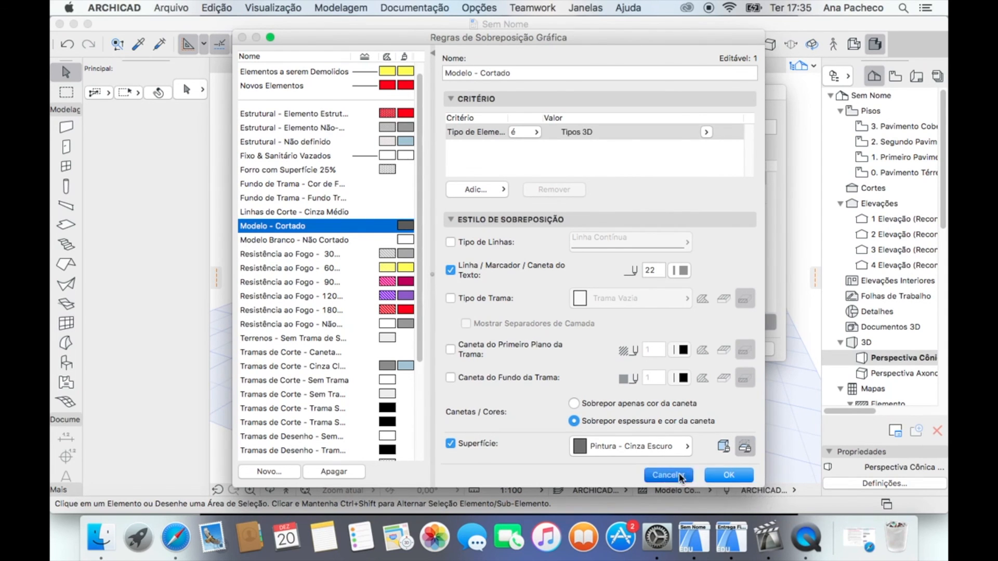
click(696, 351)
key(F2)
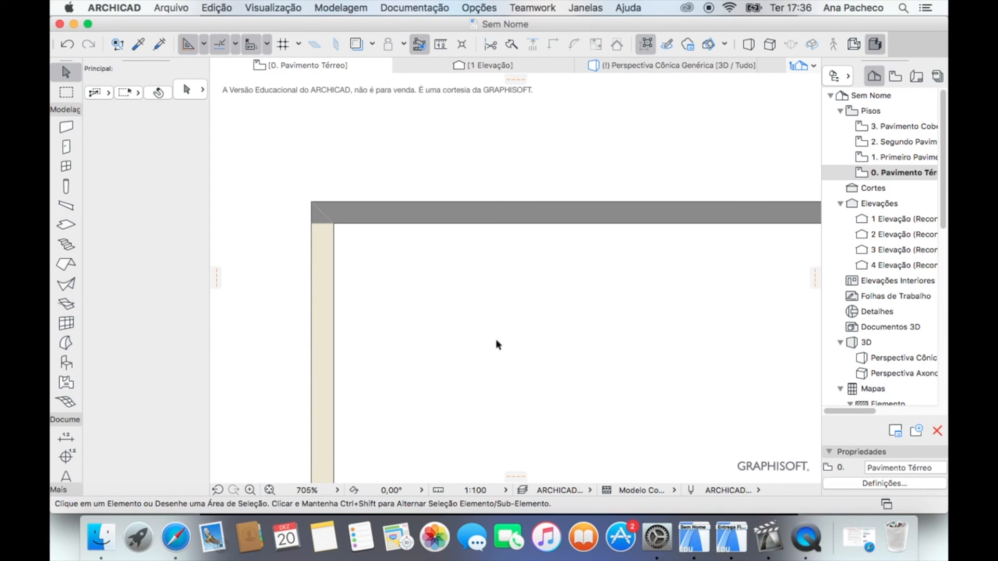
click(806, 541)
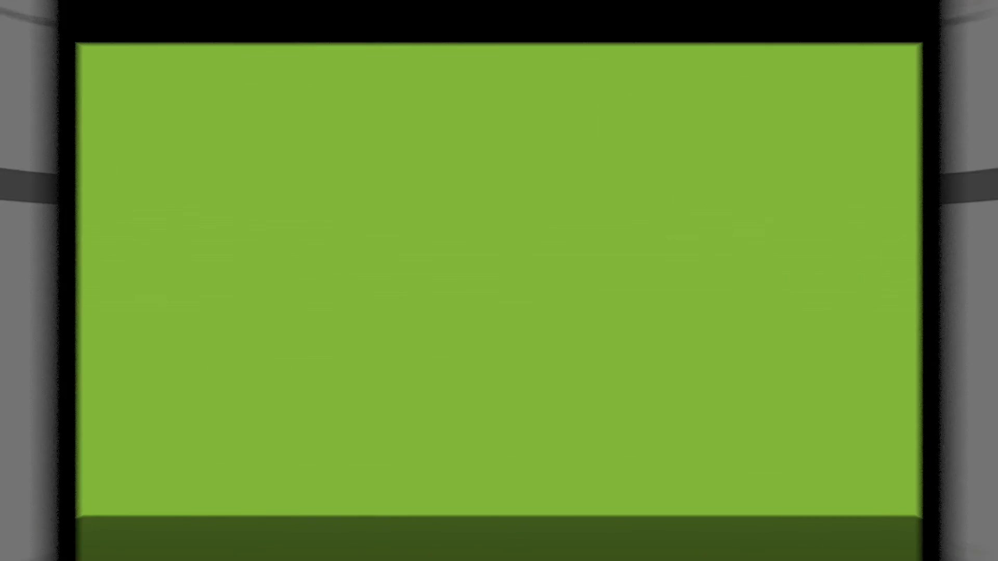